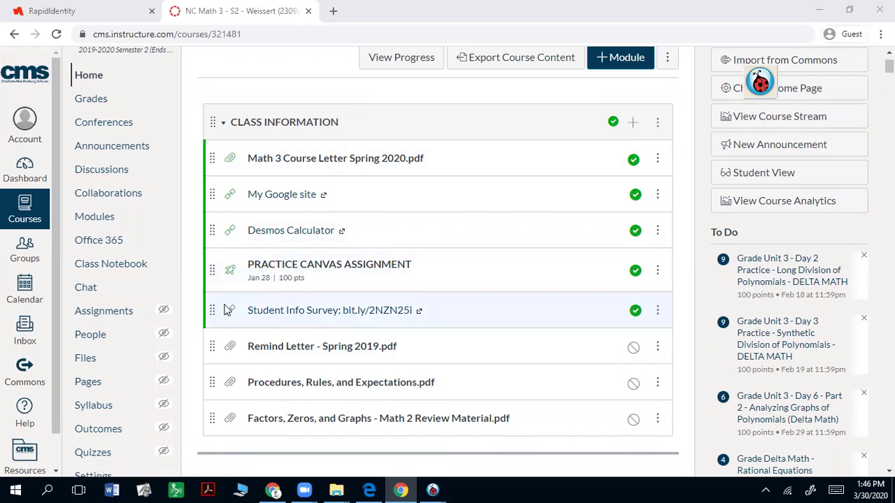
Look through the pages, assignments and files in the Unit 1 - INVERSES module on the course home page
scroll(282, 353, down, 3)
scroll(280, 355, down, 3)
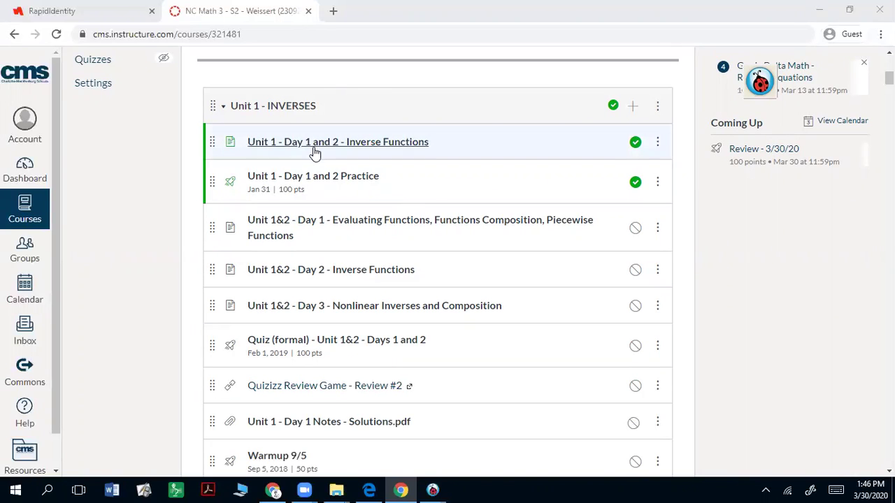
scroll(313, 147, down, 3)
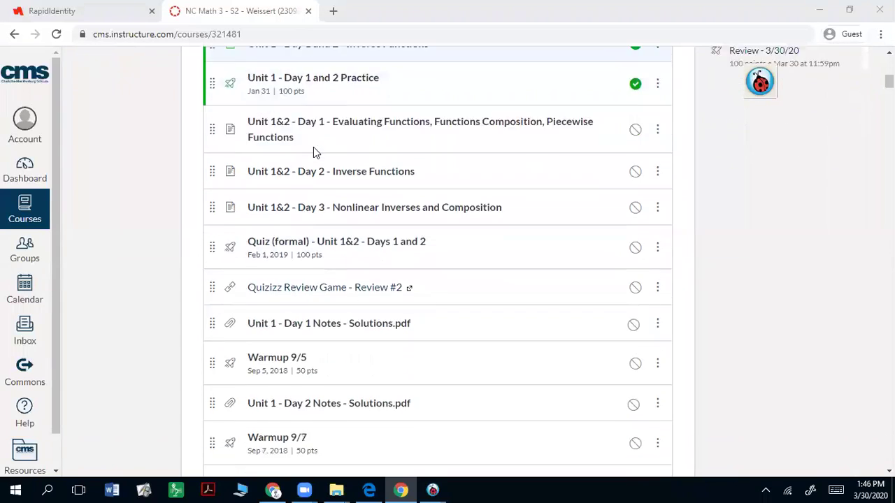
scroll(313, 146, up, 3)
scroll(343, 176, down, 10)
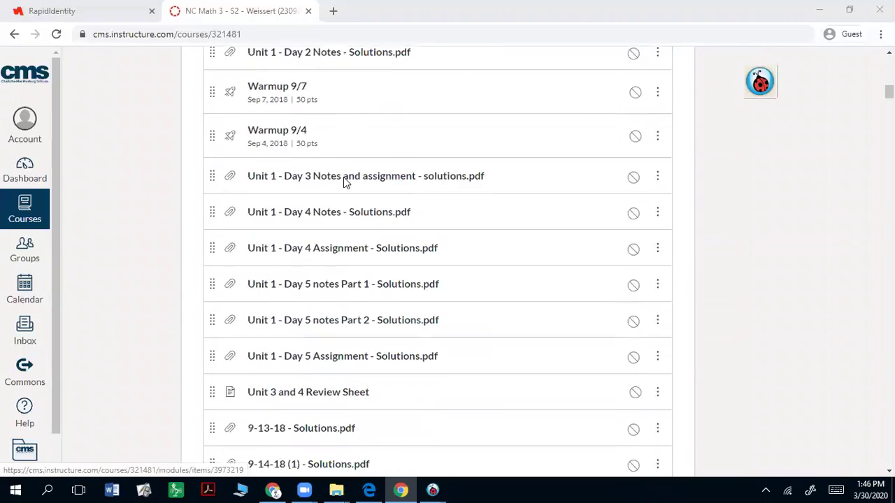
scroll(345, 178, up, 10)
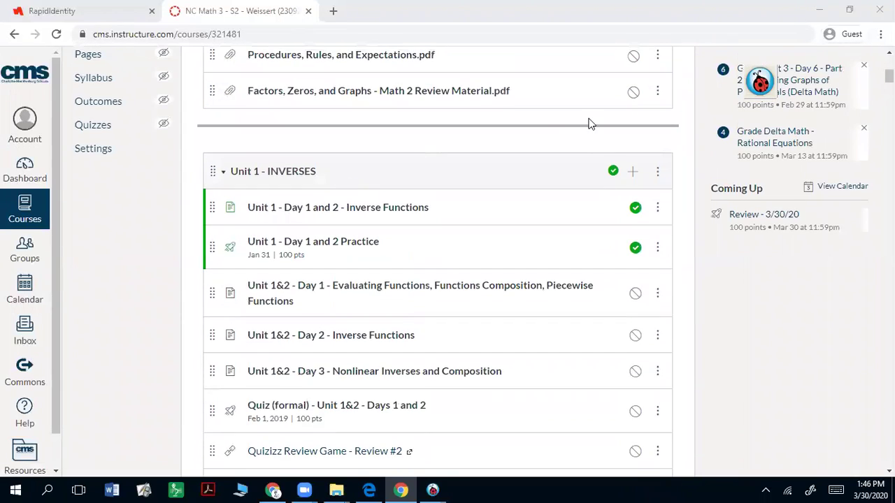
click(613, 172)
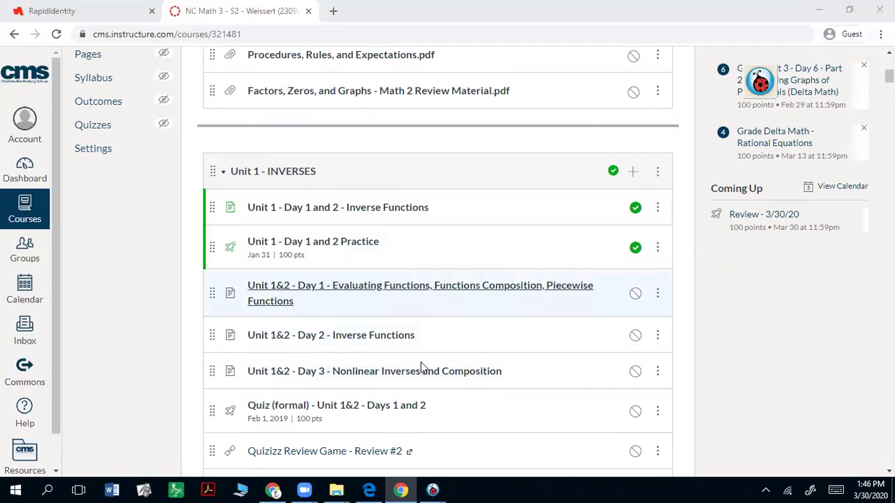
scroll(422, 326, down, 2)
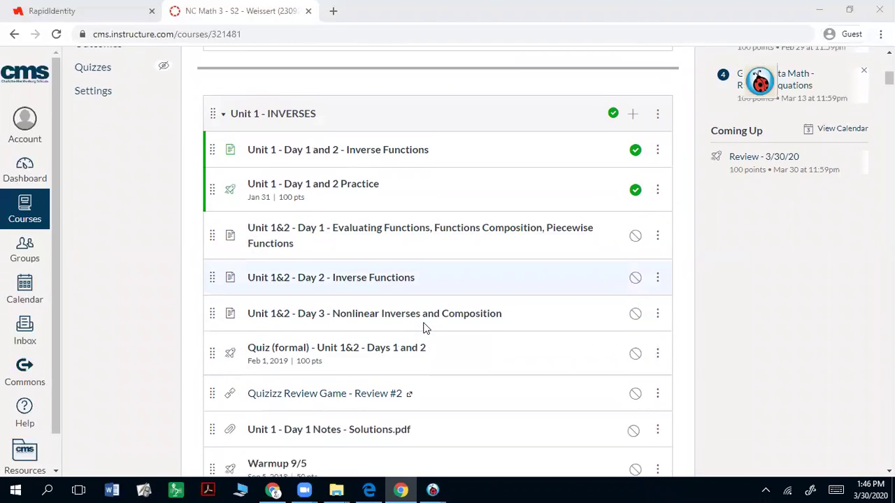
scroll(415, 326, up, 2)
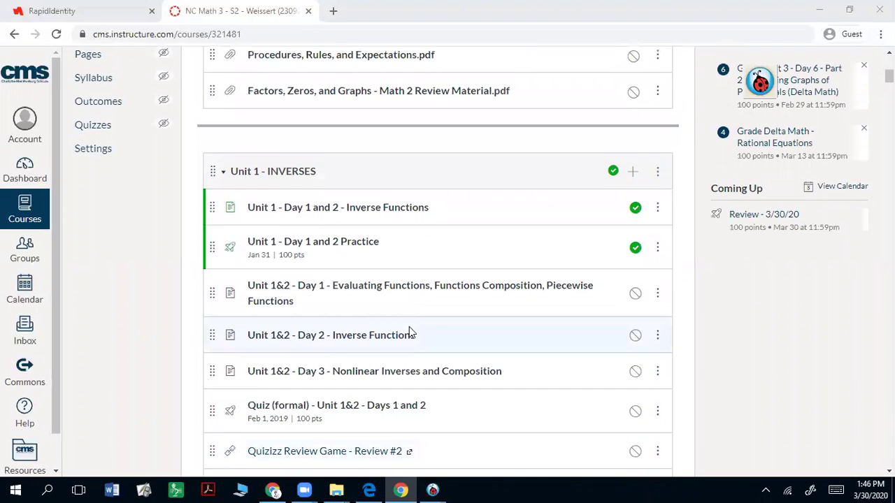
View the handout links on the Unit 1 - Day 1 and 2 - Inverse Functions page and return to the course home page
click(330, 211)
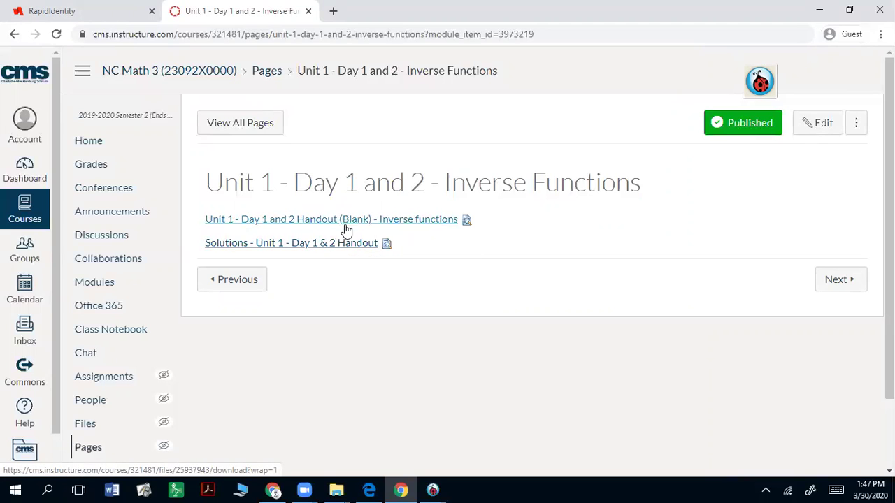
click(14, 34)
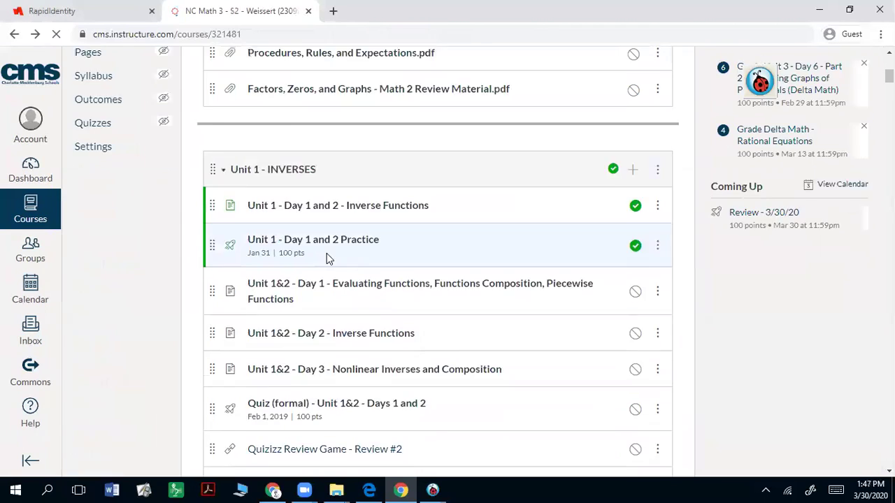
scroll(326, 256, up, 1)
click(312, 275)
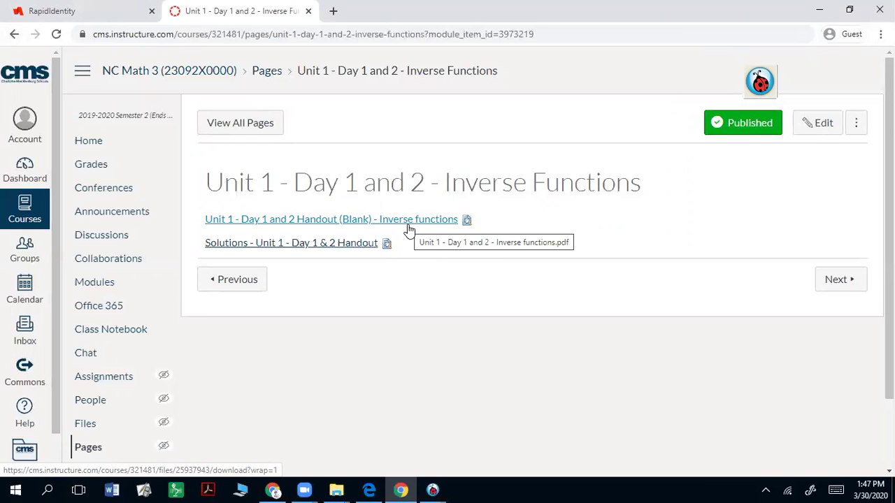
click(11, 35)
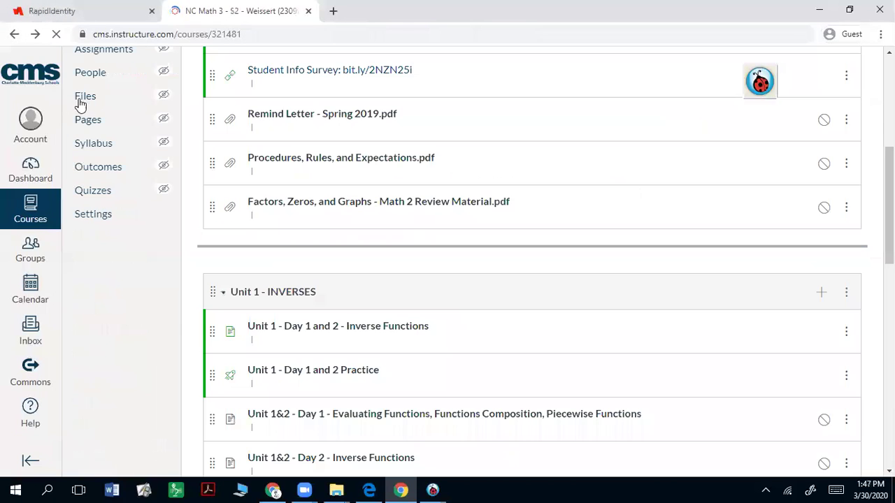
Open the Unit 1 - Day 1 and 2 Practice quiz from the module and view its settings
scroll(394, 291, down, 1)
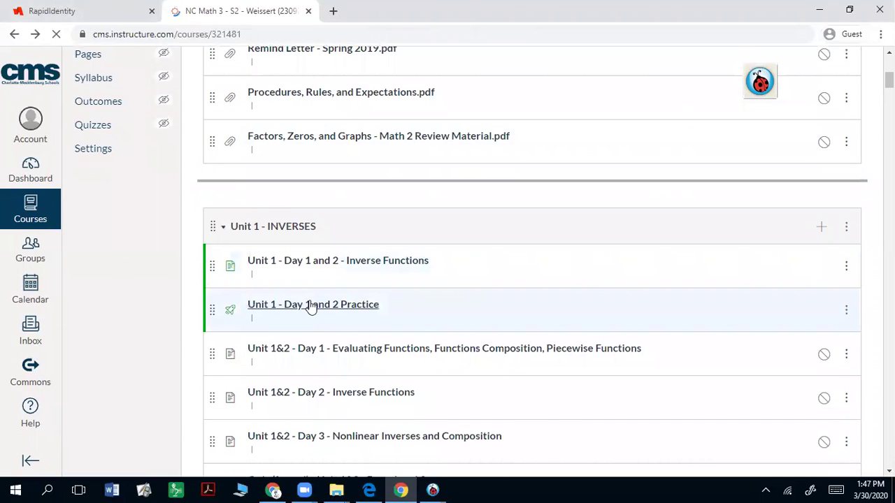
scroll(410, 151, up, 2)
scroll(410, 151, down, 4)
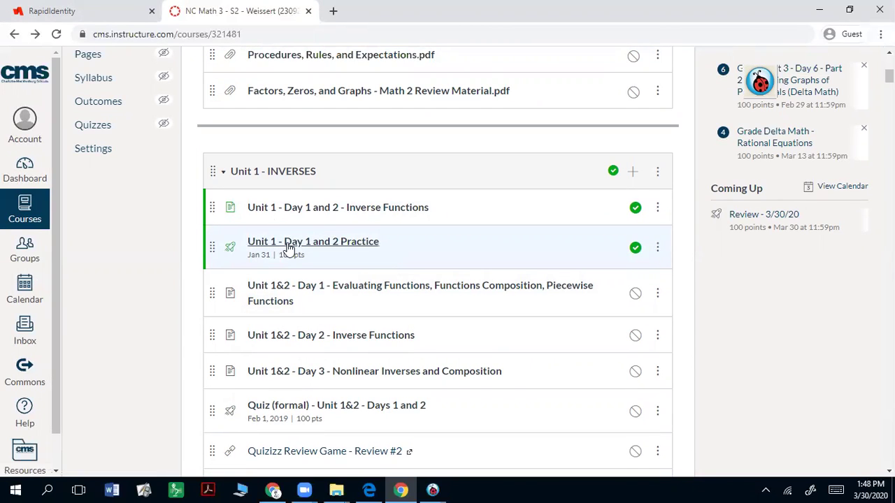
click(288, 246)
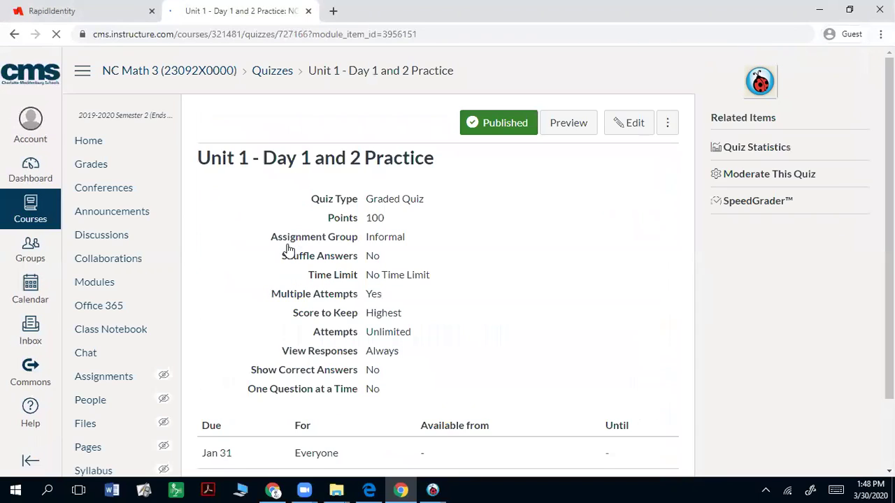
scroll(507, 201, down, 1)
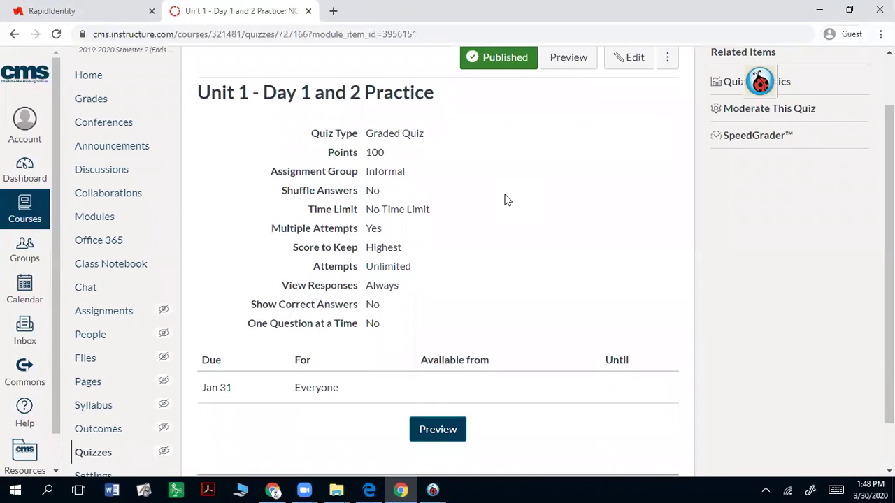
Preview the practice quiz and look through Questions 1 to 3 as a student would see them
click(568, 60)
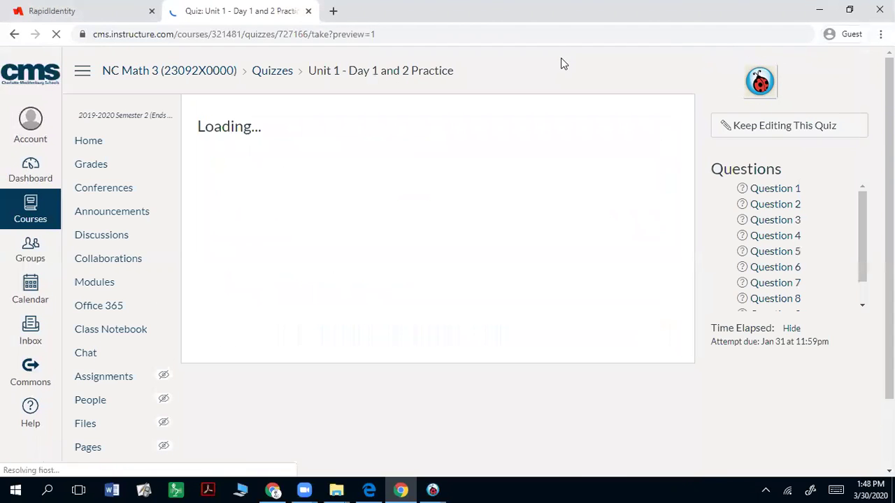
scroll(592, 248, down, 2)
scroll(591, 254, down, 1)
scroll(588, 255, up, 1)
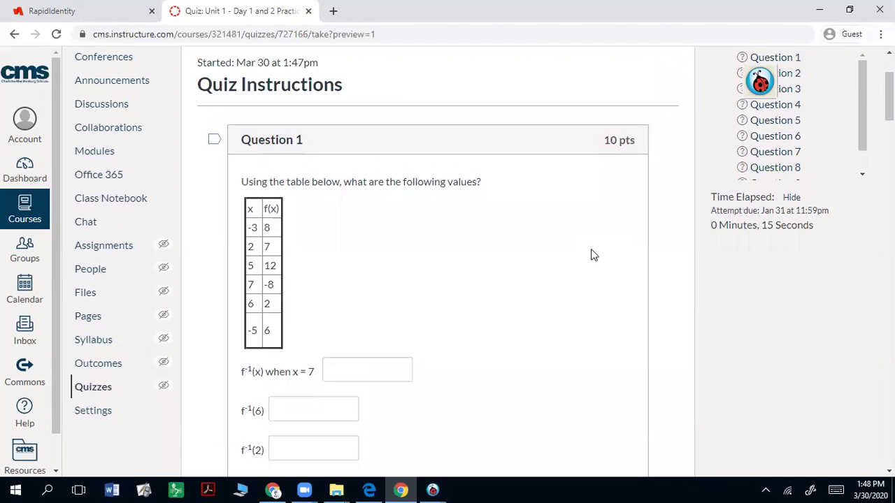
click(794, 74)
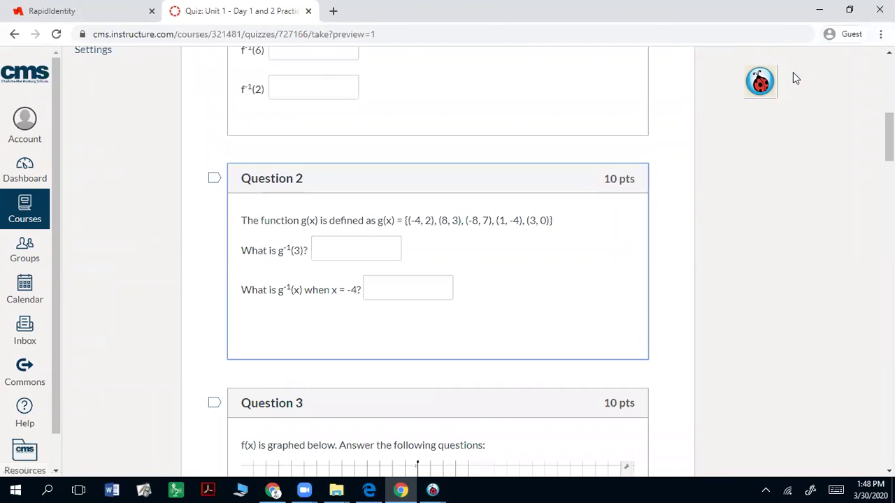
scroll(607, 221, down, 2)
scroll(412, 150, down, 2)
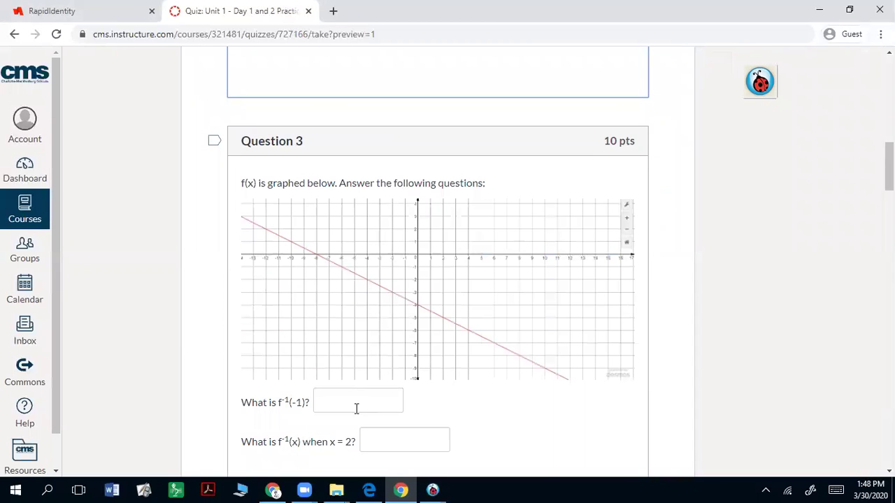
scroll(353, 405, down, 2)
scroll(286, 228, up, 8)
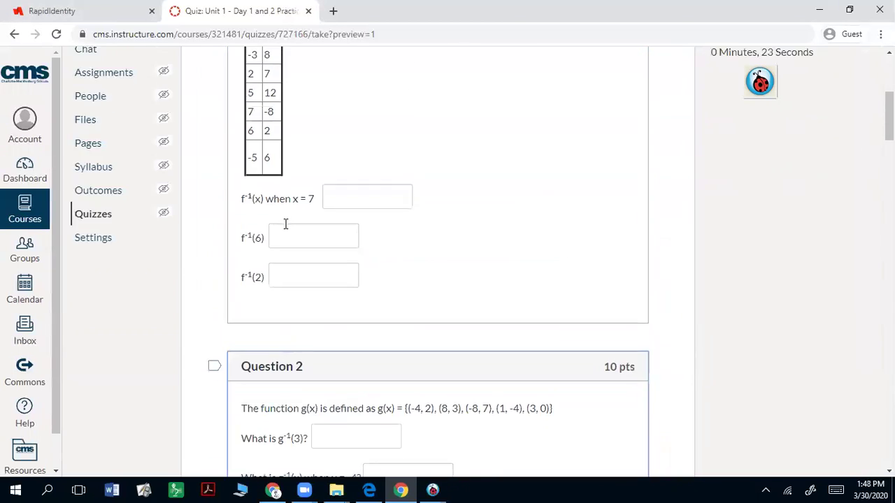
scroll(285, 218, up, 5)
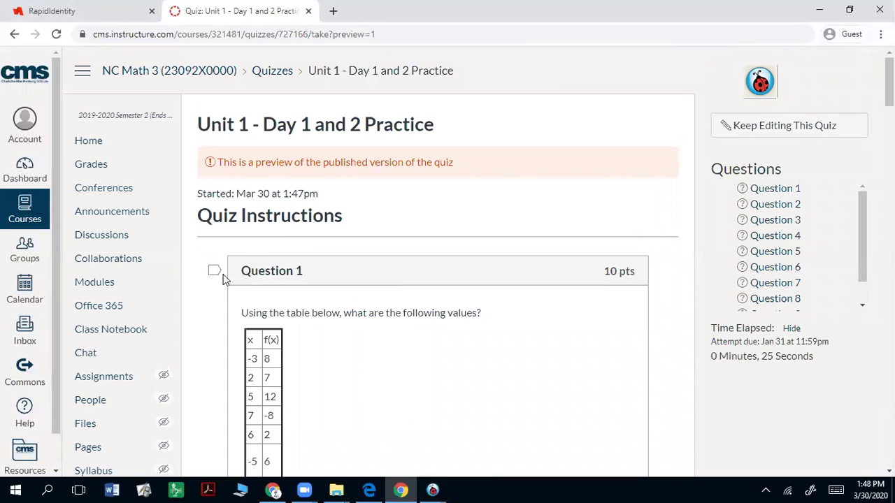
Open the quiz for editing and show the question details in its question list
click(745, 125)
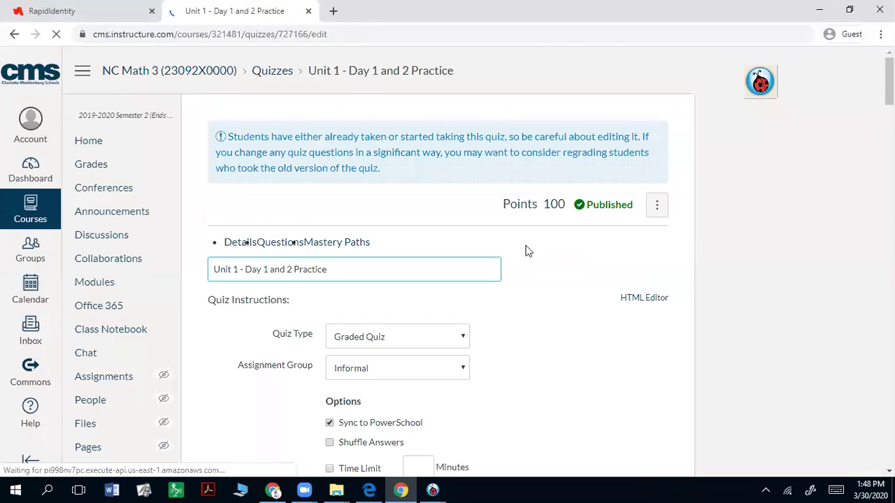
scroll(517, 296, down, 10)
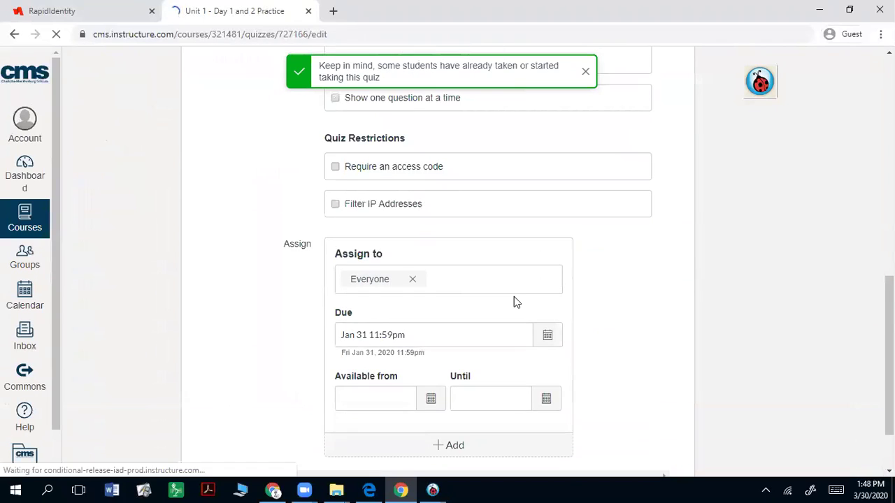
scroll(511, 304, up, 10)
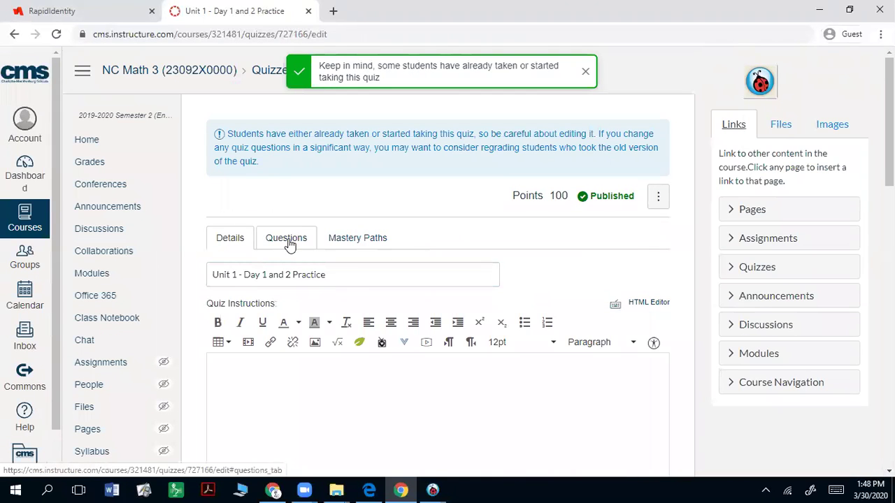
click(288, 239)
scroll(331, 326, down, 3)
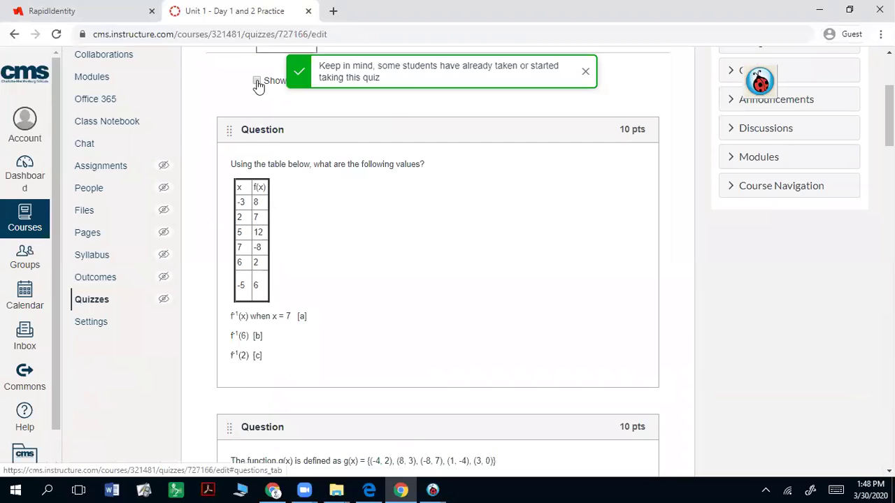
click(257, 81)
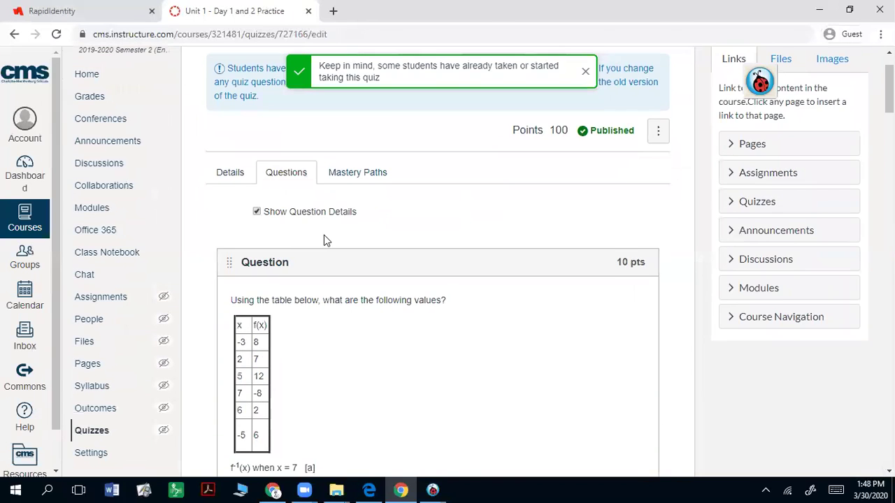
Check the correct answers for blanks b and a in the question defining g(x) as a set of points
scroll(325, 237, down, 7)
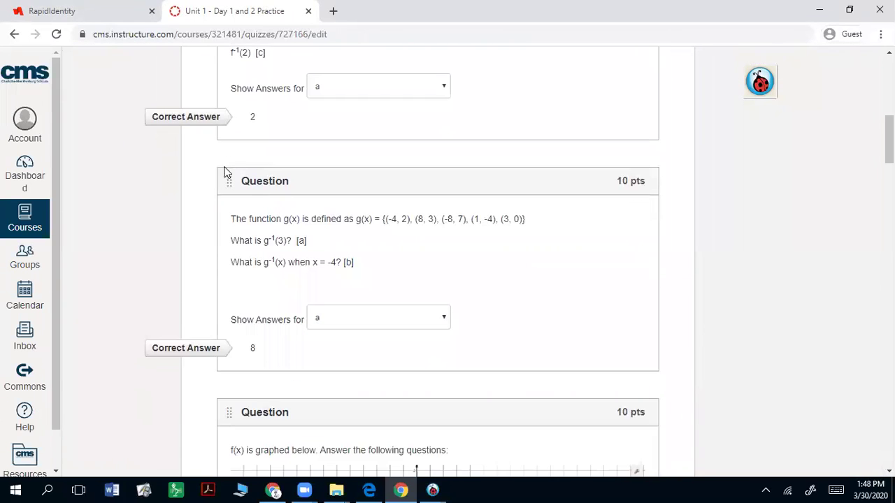
click(421, 323)
click(416, 362)
click(405, 325)
click(399, 349)
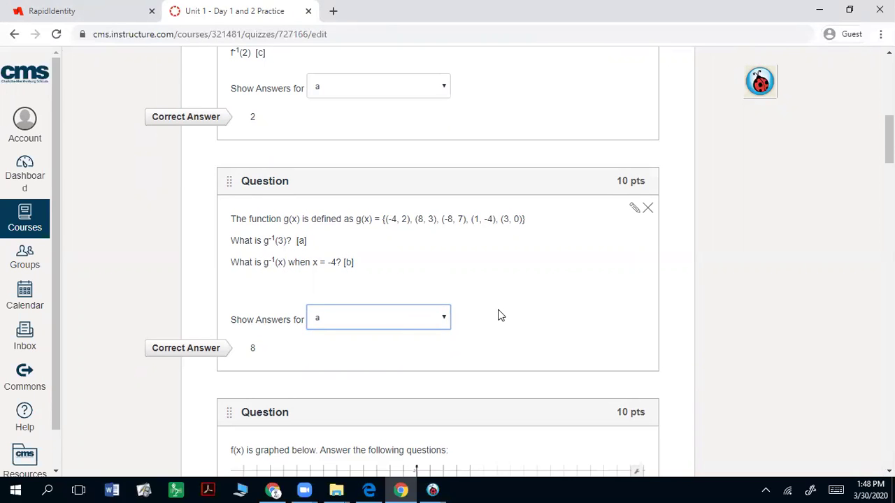
Examine the remaining quiz questions and their correct answers, from the graphed functions through the multiple-choice inverse function questions
scroll(499, 312, down, 5)
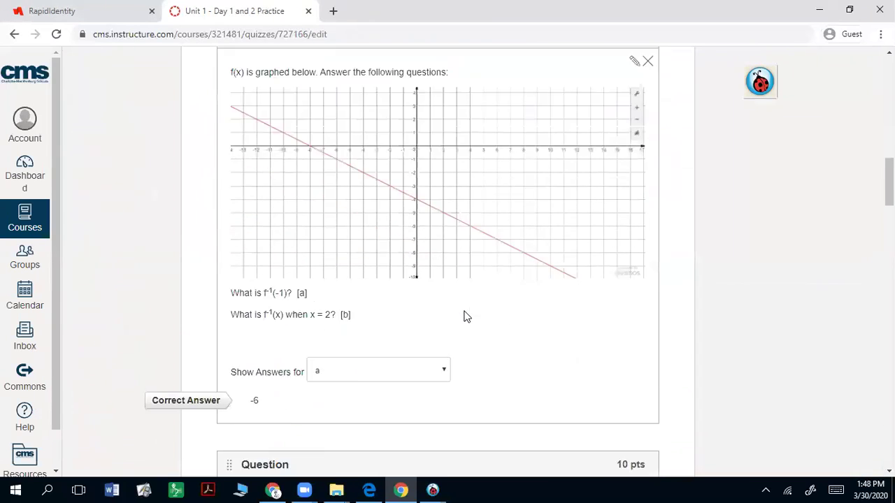
scroll(467, 316, down, 9)
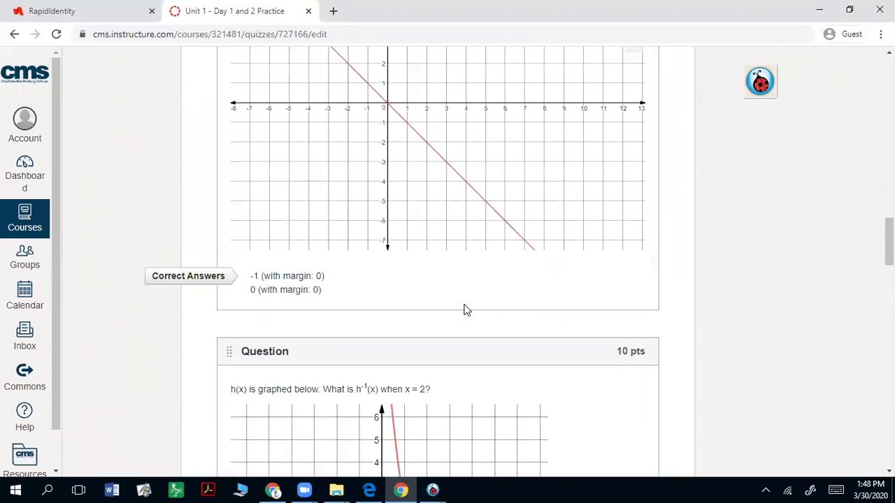
scroll(317, 289, up, 6)
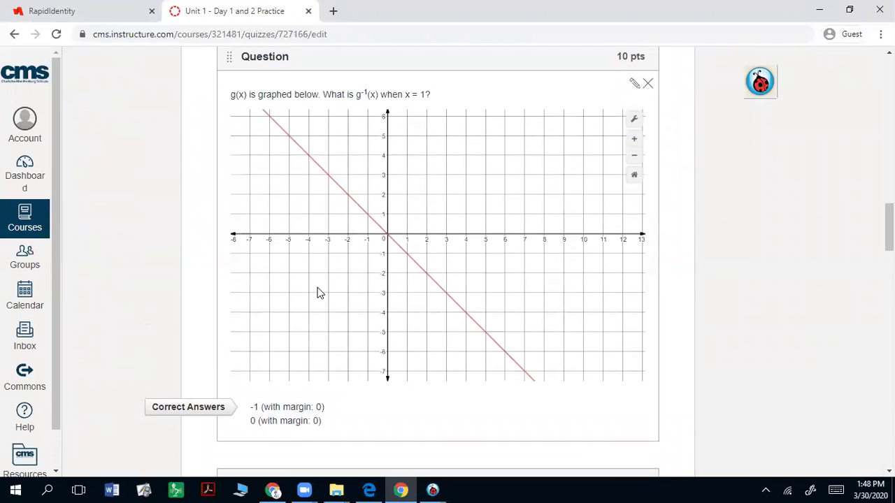
scroll(316, 289, down, 2)
scroll(316, 292, down, 14)
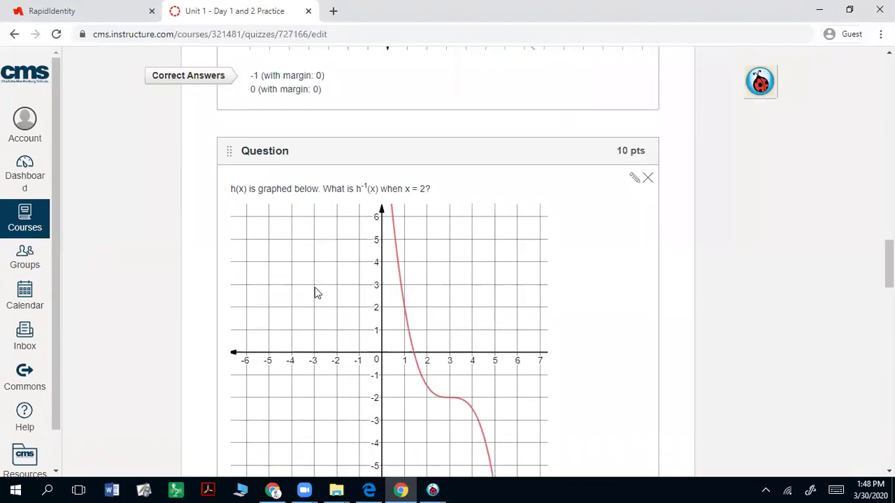
scroll(315, 292, down, 5)
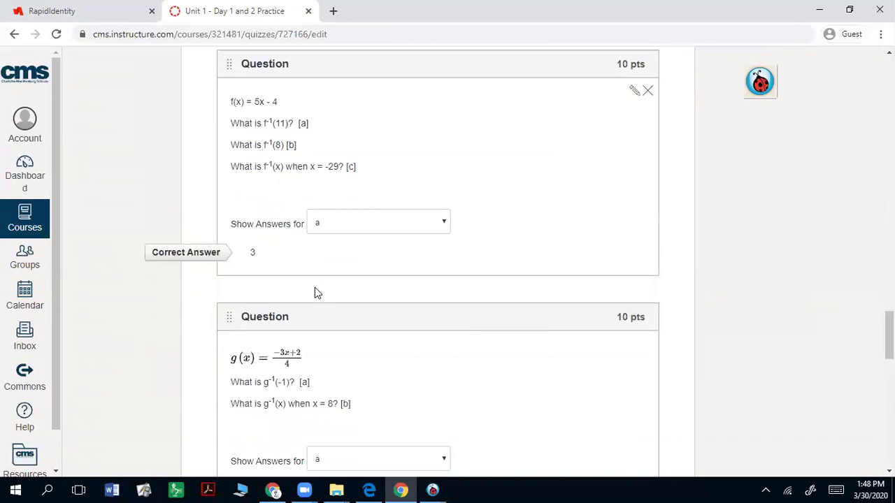
scroll(324, 307, down, 4)
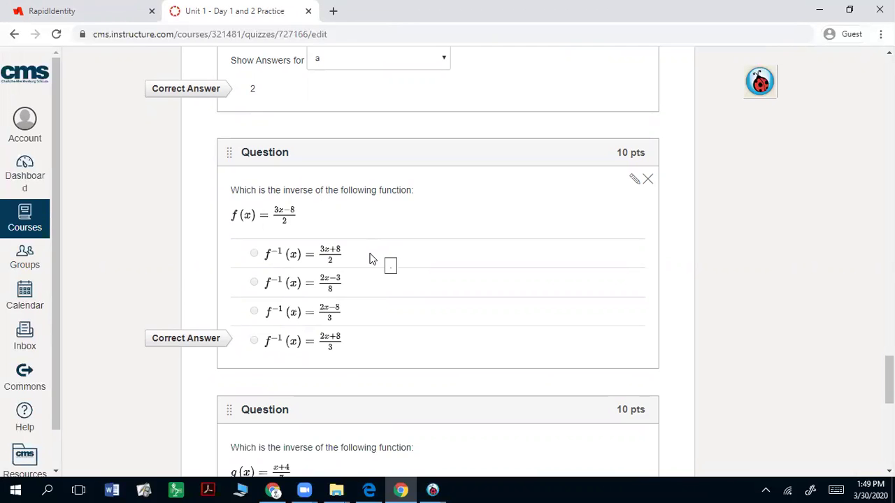
scroll(371, 258, down, 5)
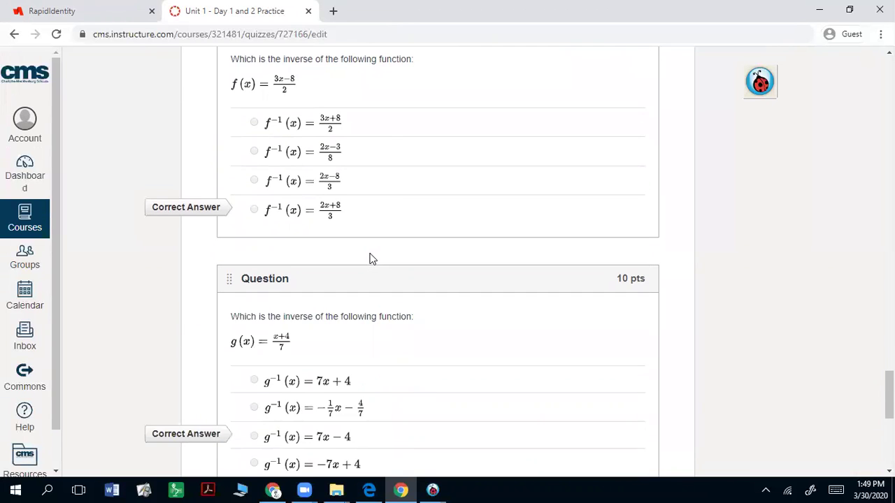
Review the last inverse function questions and the quiz's detail settings, including its restrictions and assignment dates
scroll(371, 258, down, 10)
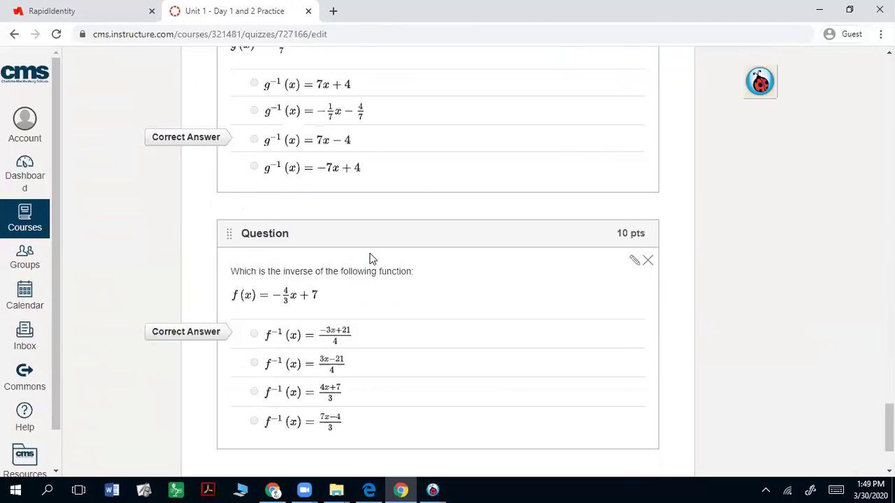
scroll(355, 271, up, 8)
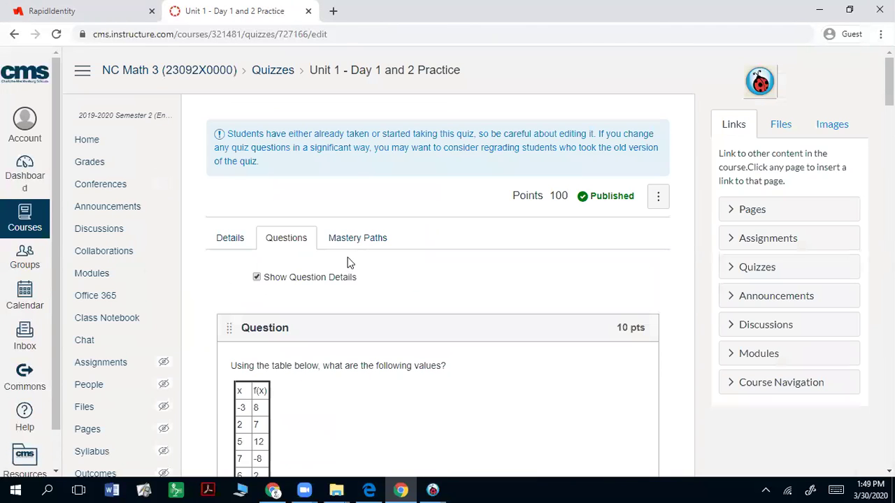
click(239, 238)
scroll(489, 273, down, 15)
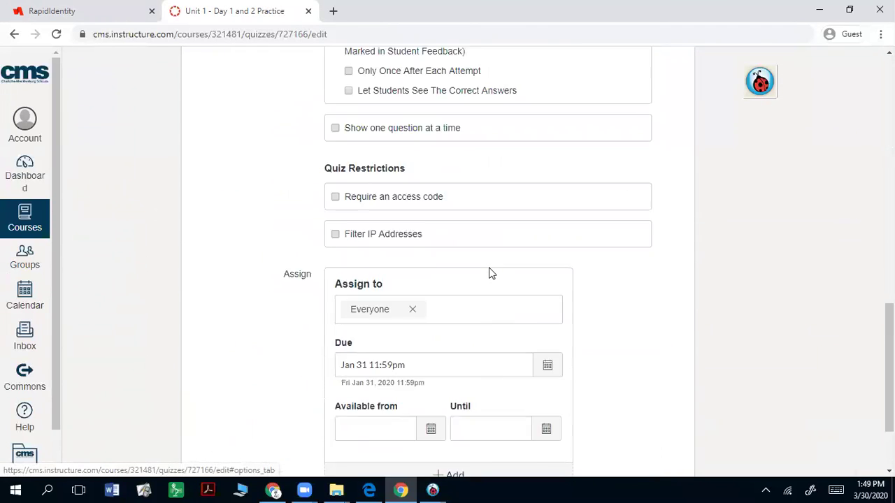
scroll(490, 272, up, 15)
Start a new question at the end of the quiz's question list and view the available question types
click(286, 174)
scroll(492, 265, down, 8)
scroll(573, 327, down, 10)
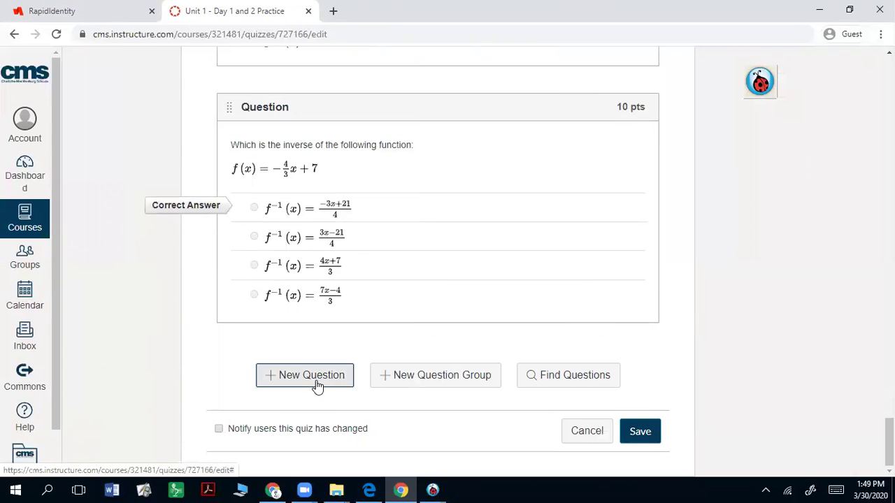
click(317, 386)
click(358, 371)
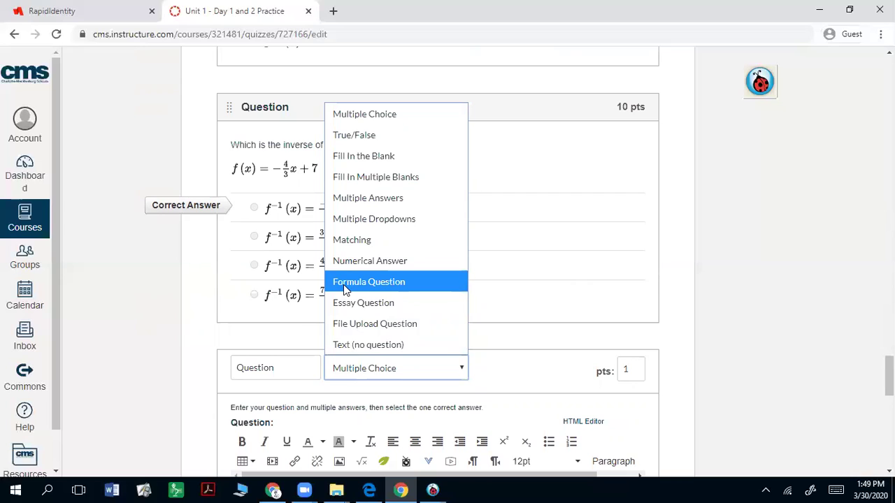
click(680, 298)
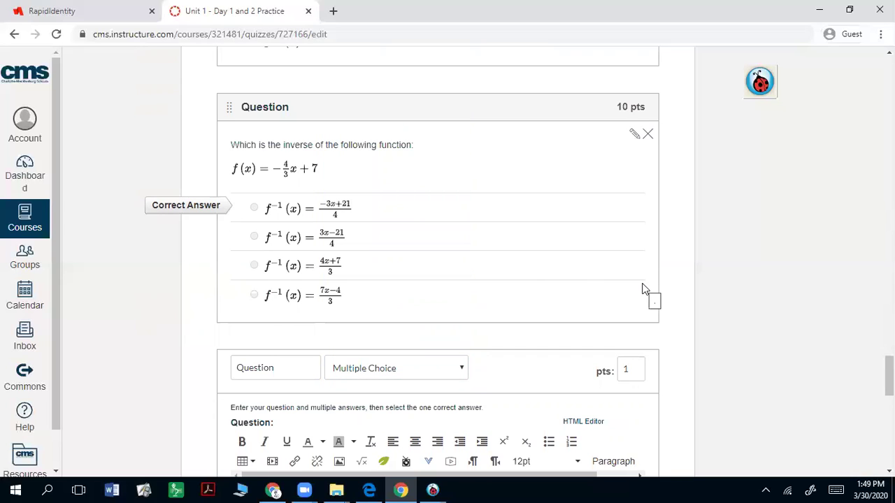
Leave the quiz editor without saving and return to the course's module list
scroll(645, 289, up, 10)
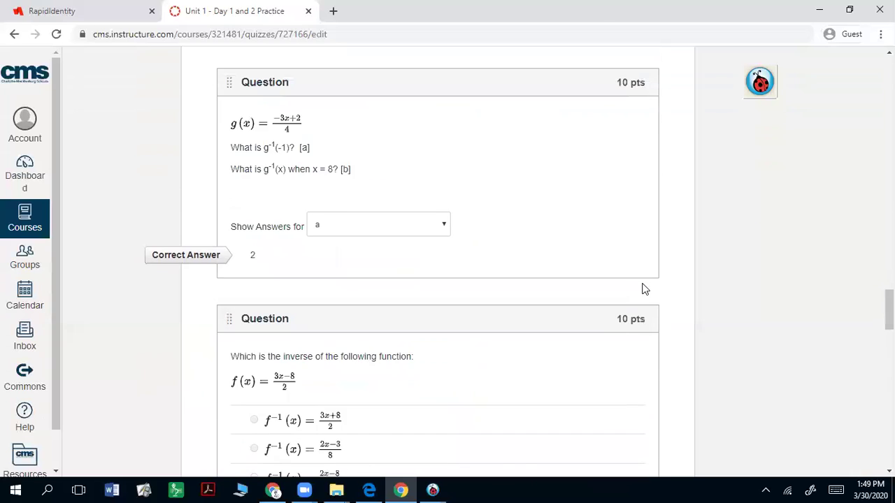
scroll(645, 289, up, 5)
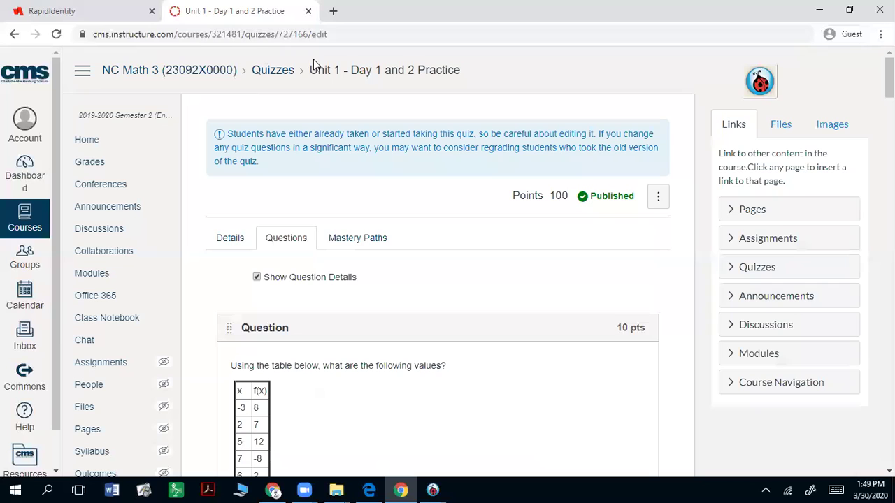
click(14, 35)
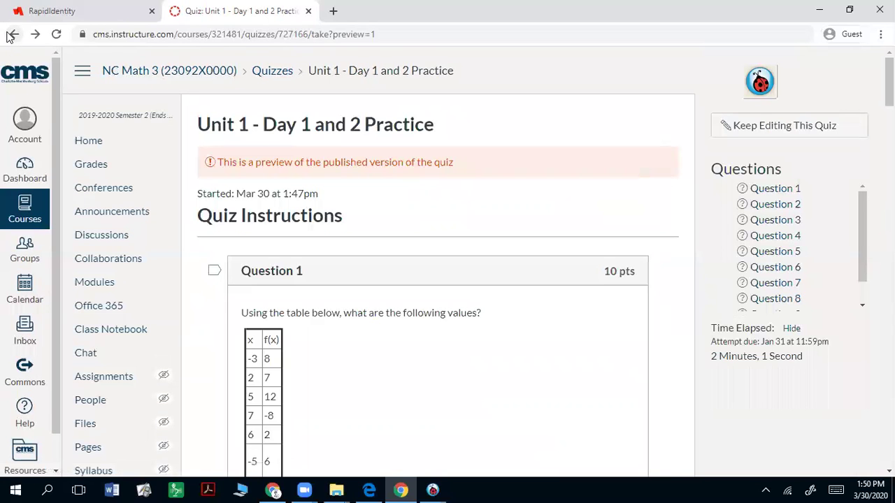
click(12, 35)
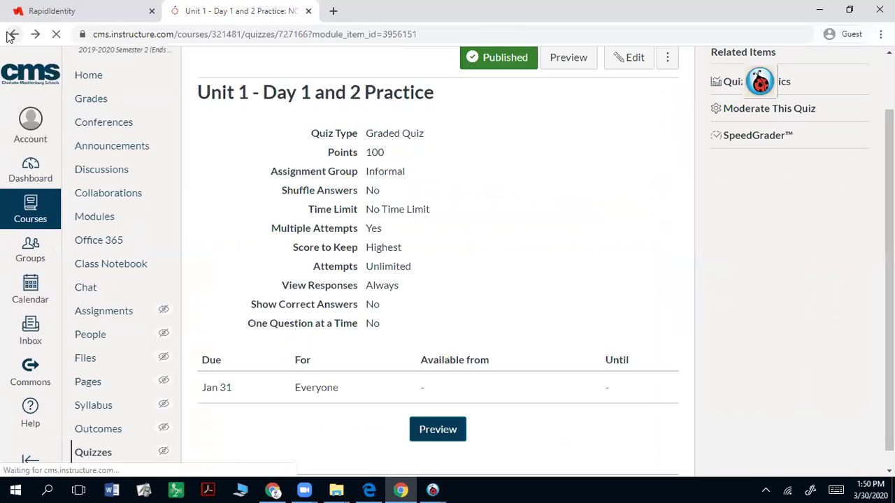
click(12, 35)
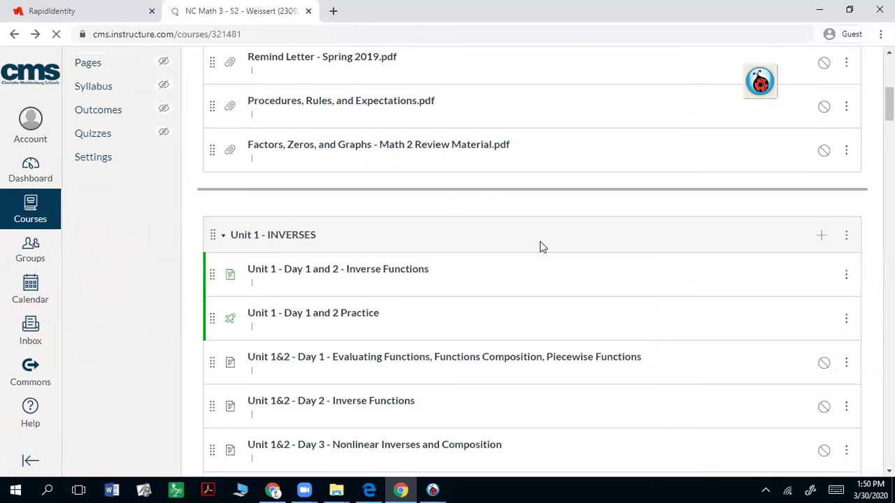
Look through the notes, practices and warmups in the Unit 1, UNIT 2 - FUNCTIONS and Unit 3 - Polynomials modules
scroll(622, 283, down, 3)
scroll(622, 283, down, 10)
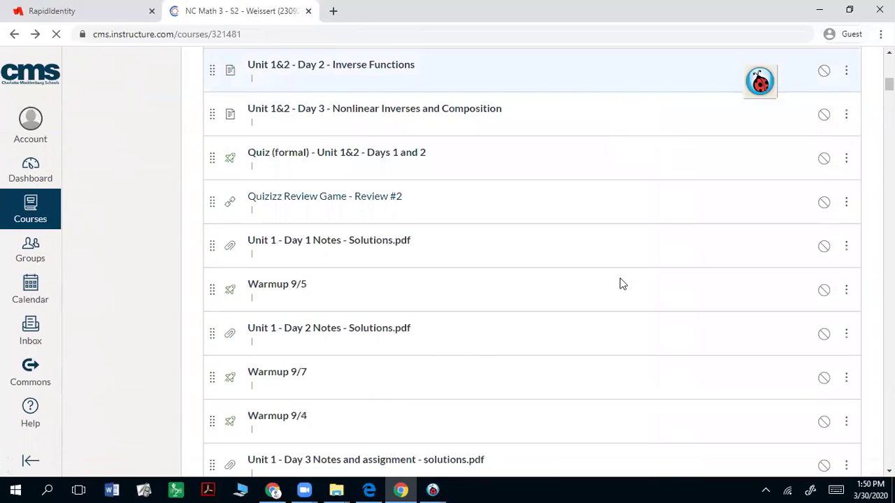
scroll(622, 284, down, 5)
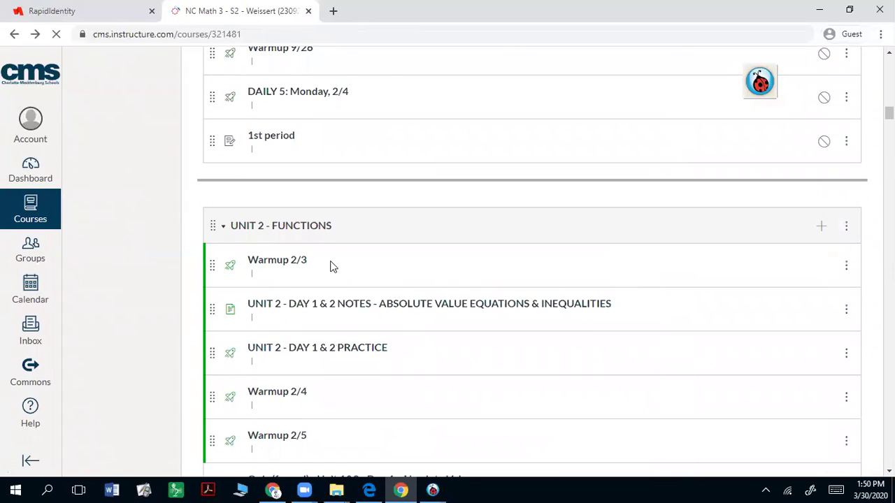
scroll(350, 225, down, 6)
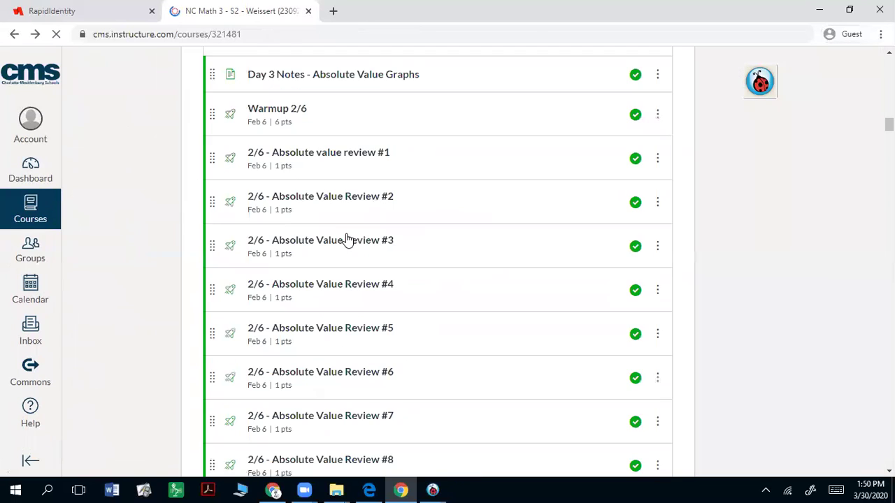
scroll(503, 256, down, 7)
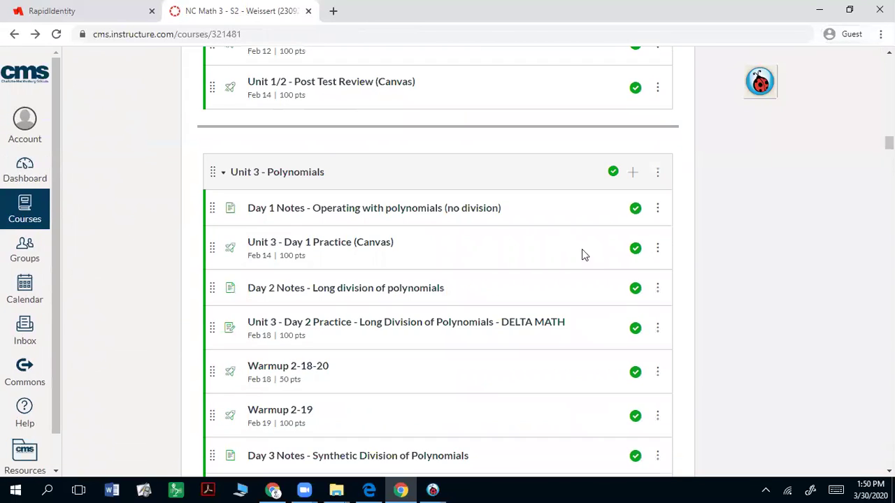
scroll(657, 189, down, 2)
scroll(640, 290, down, 4)
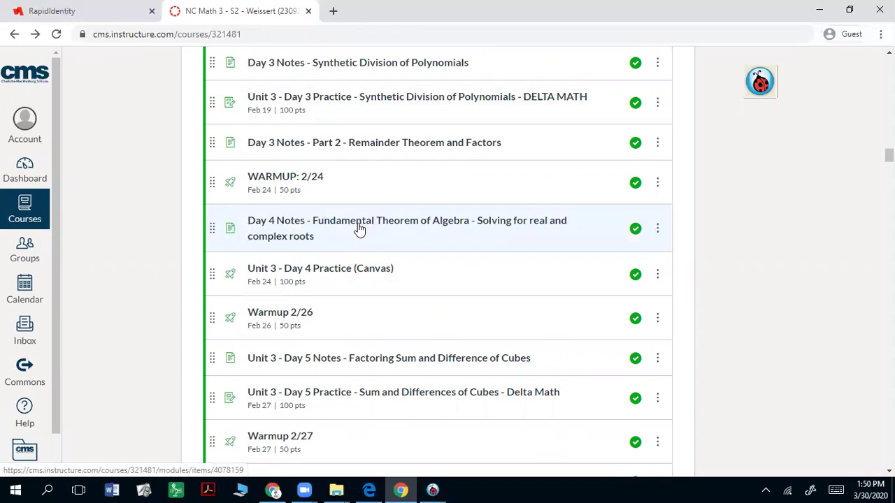
click(300, 238)
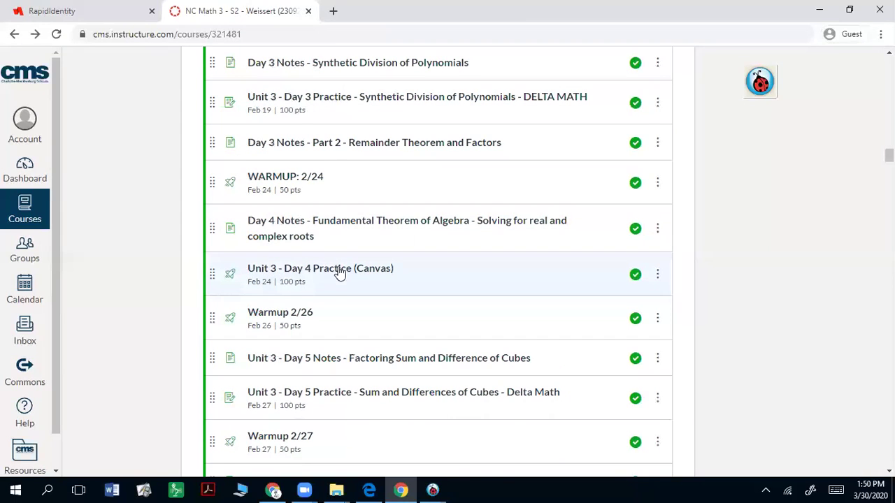
scroll(340, 273, down, 4)
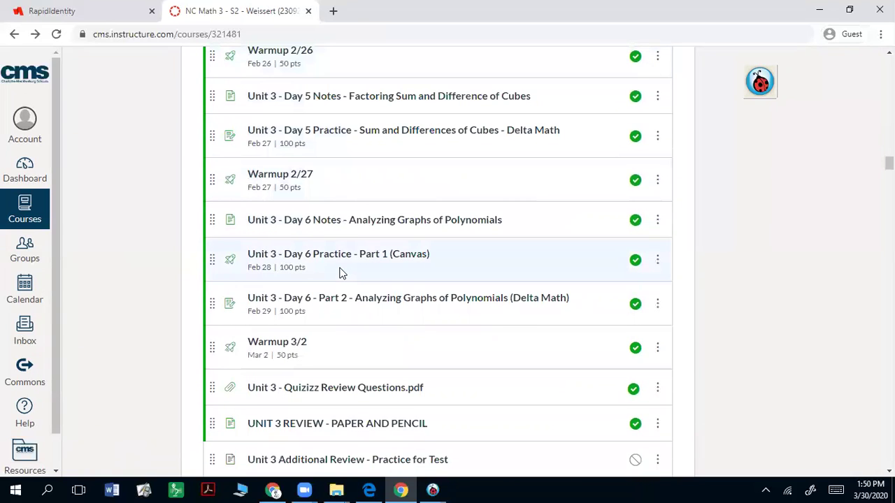
scroll(340, 273, down, 2)
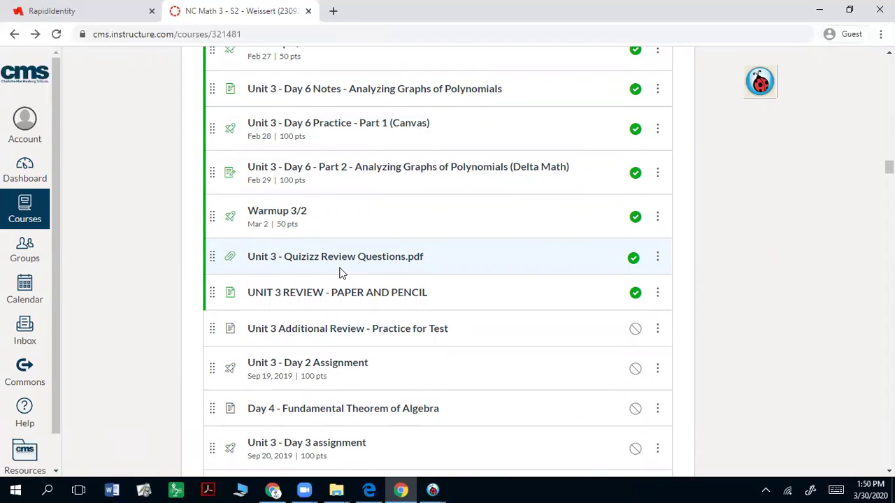
scroll(341, 273, down, 8)
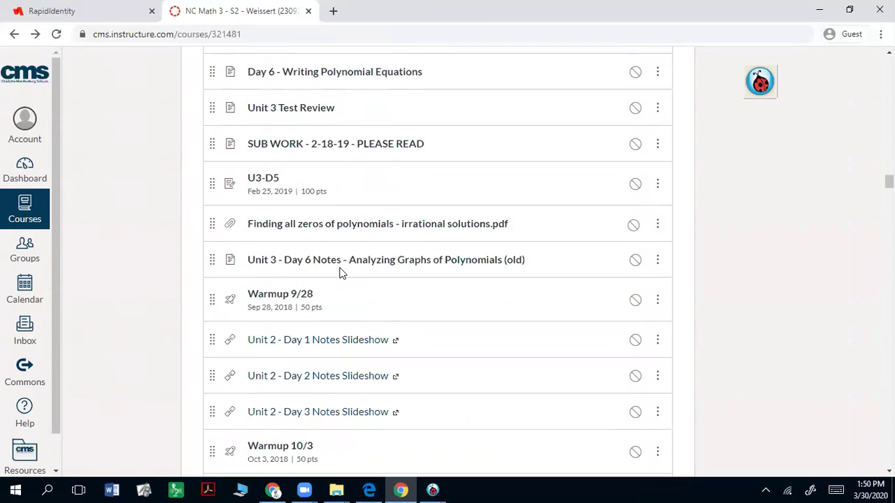
Look through the Unit 4 - Rational Functions, MIDTERM REVIEW and Unit 5 - Exponential Functions and Logarithms modules
scroll(340, 272, down, 14)
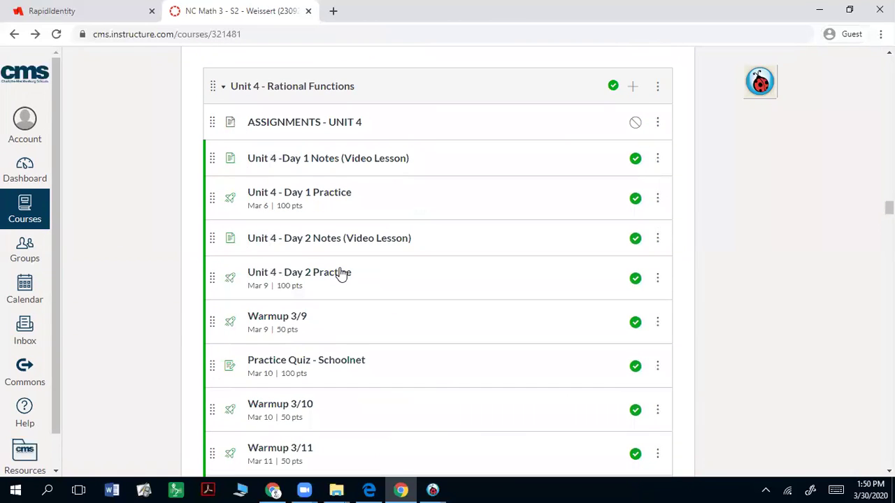
scroll(338, 241, down, 2)
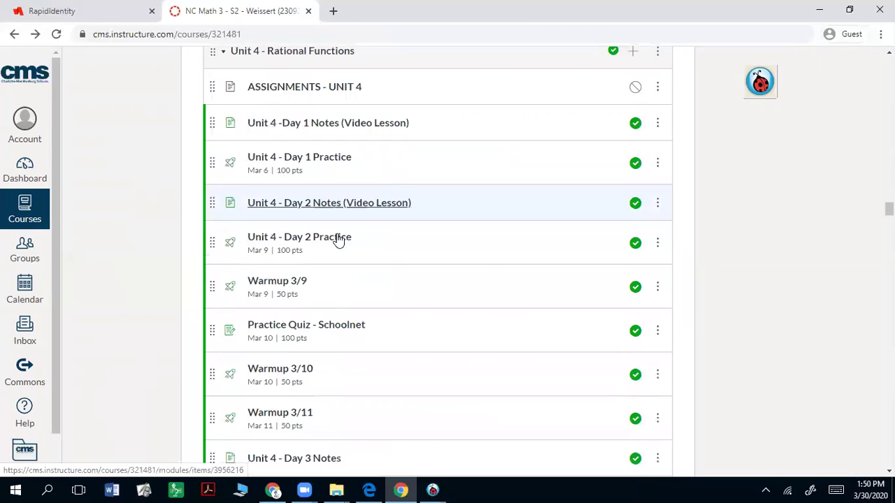
scroll(336, 240, up, 3)
scroll(323, 237, down, 13)
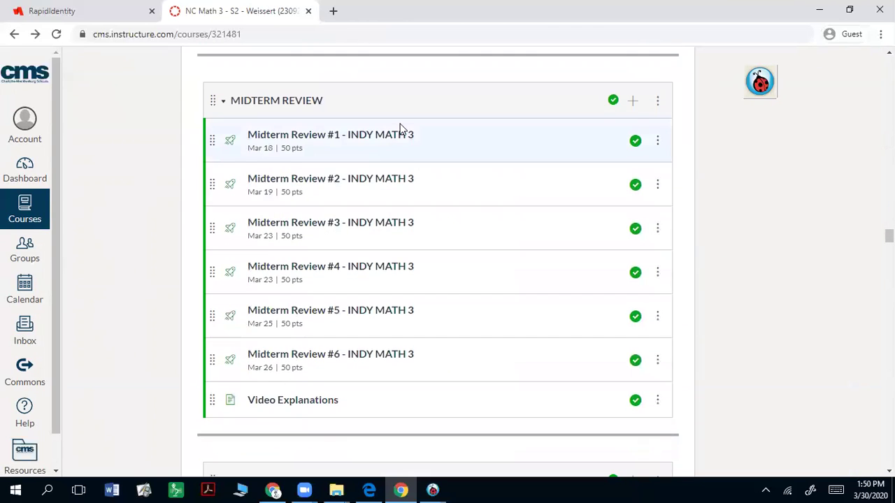
scroll(371, 294, down, 5)
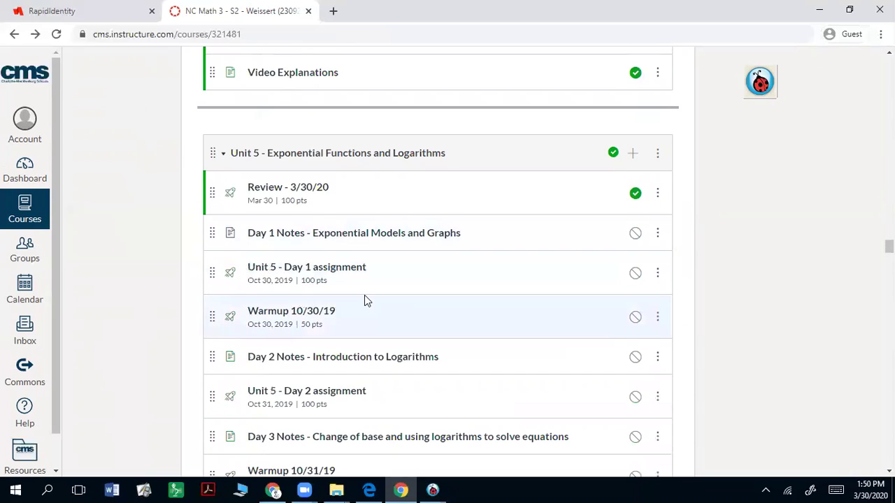
Unpublish the MIDTERM REVIEW module and publish it again
scroll(426, 241, up, 5)
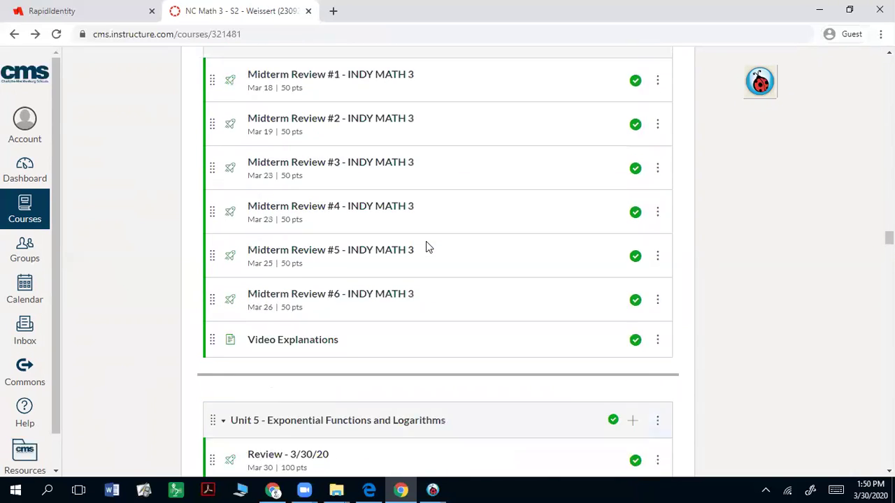
click(611, 100)
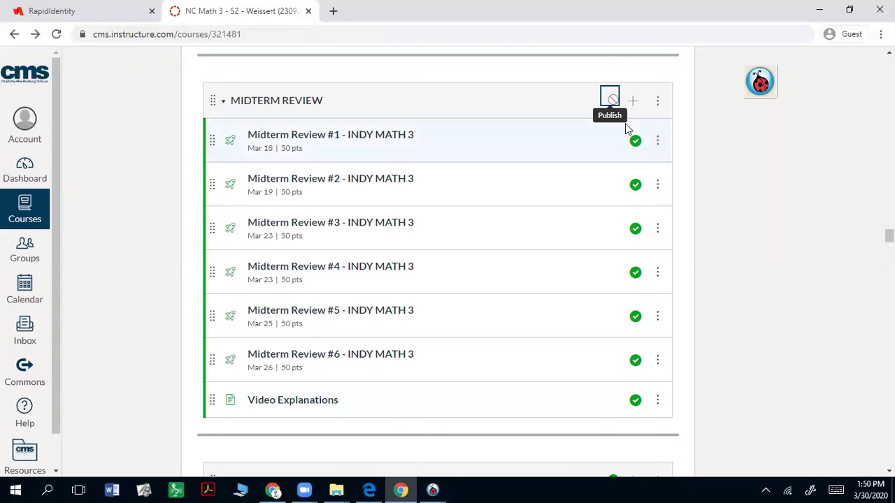
click(612, 100)
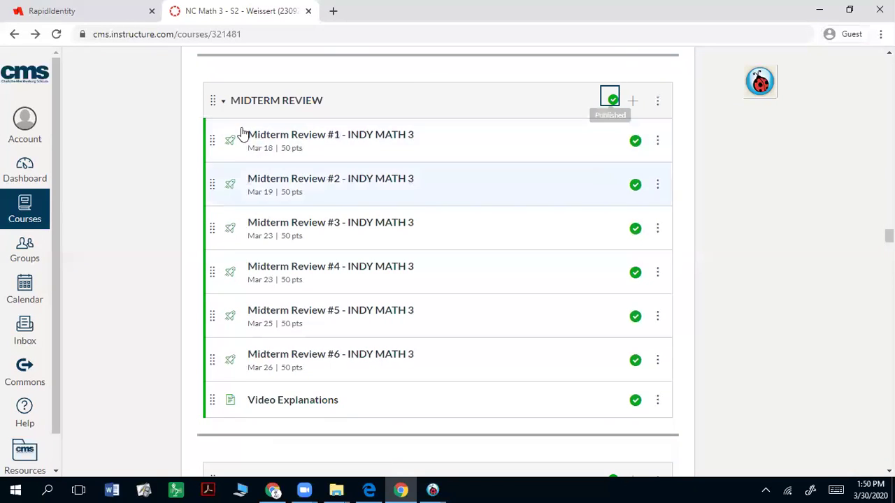
Collapse the MIDTERM REVIEW and Unit 4 - Rational Functions modules in the module list
click(223, 103)
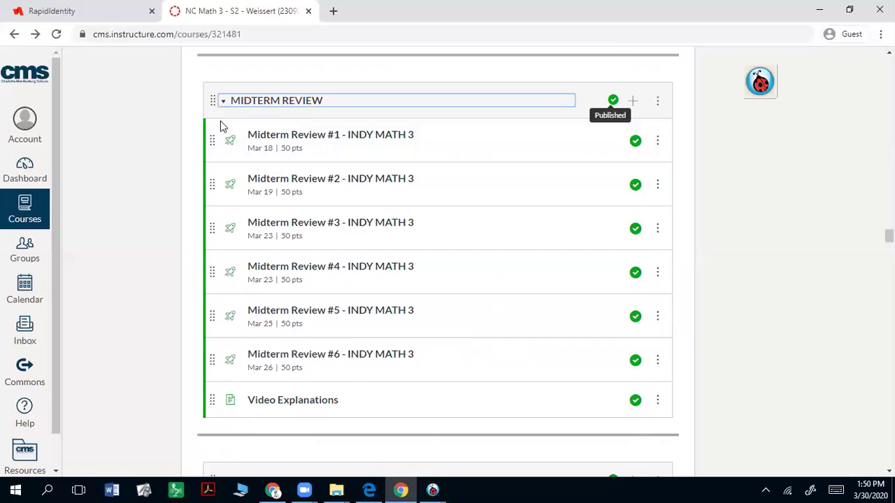
scroll(214, 124, up, 8)
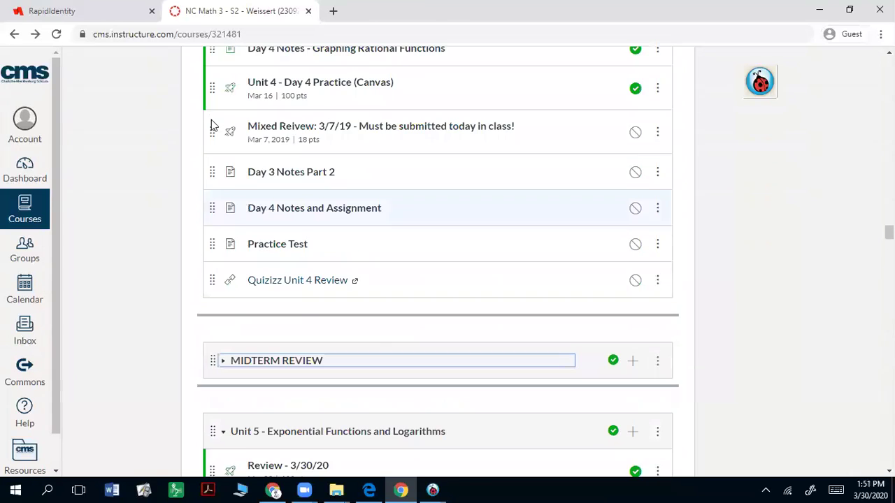
scroll(208, 132, up, 6)
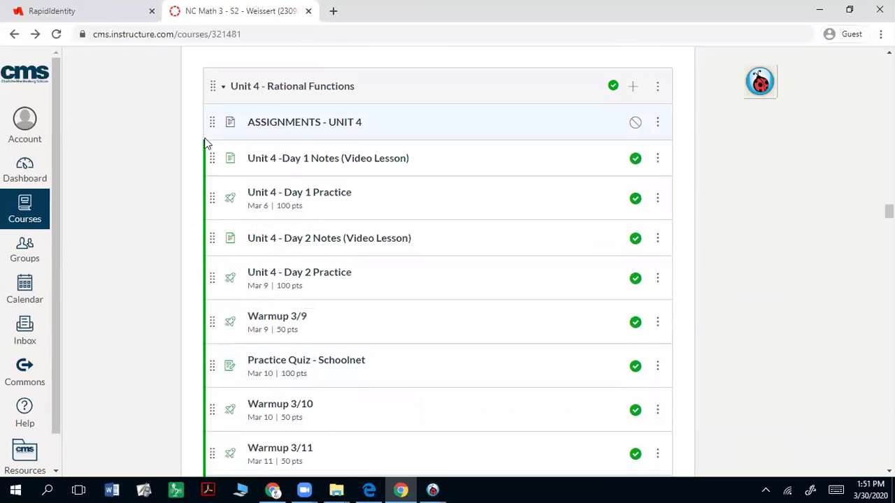
click(223, 88)
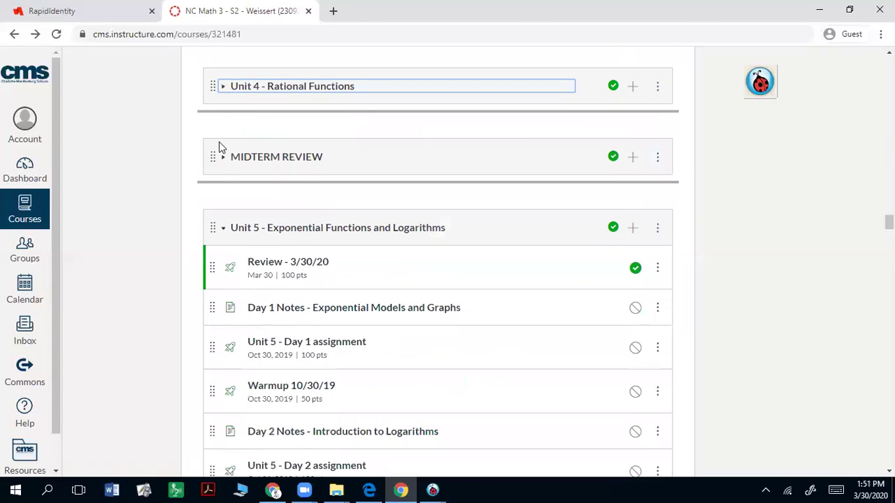
Open the Review - 3/30/20 quiz from the Unit 5 module and preview its Question 1 as a student sees it
scroll(219, 147, down, 2)
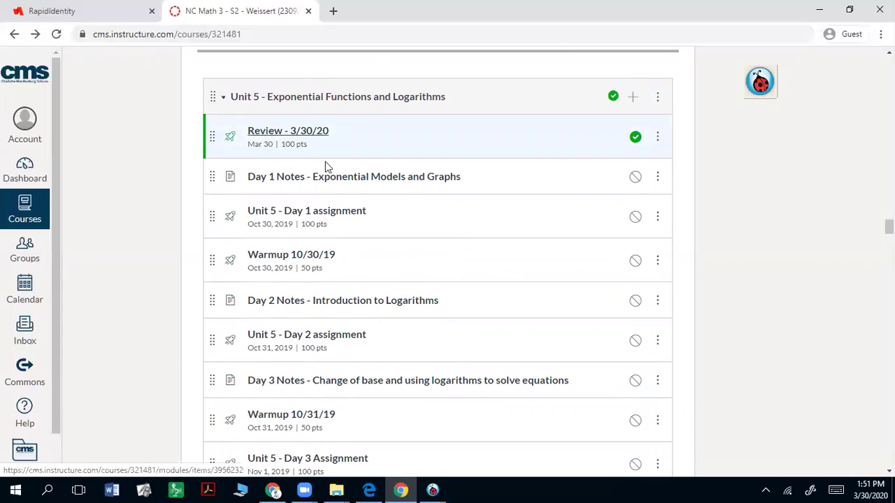
click(280, 136)
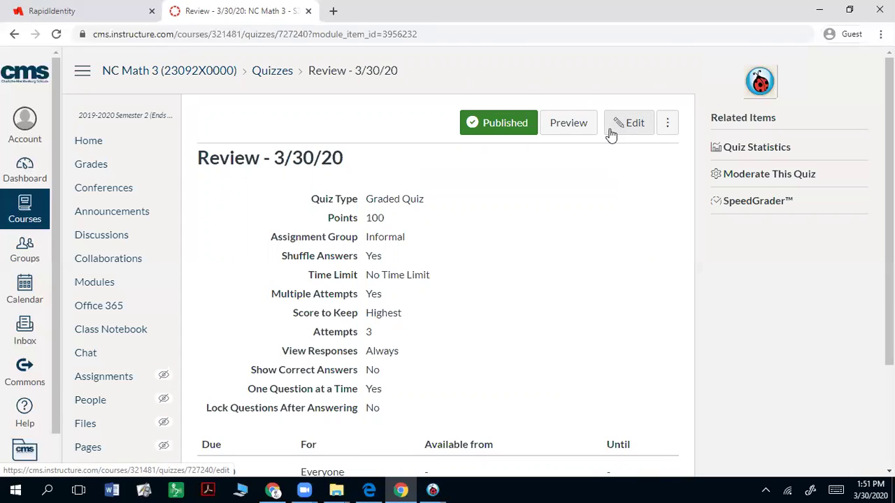
click(575, 126)
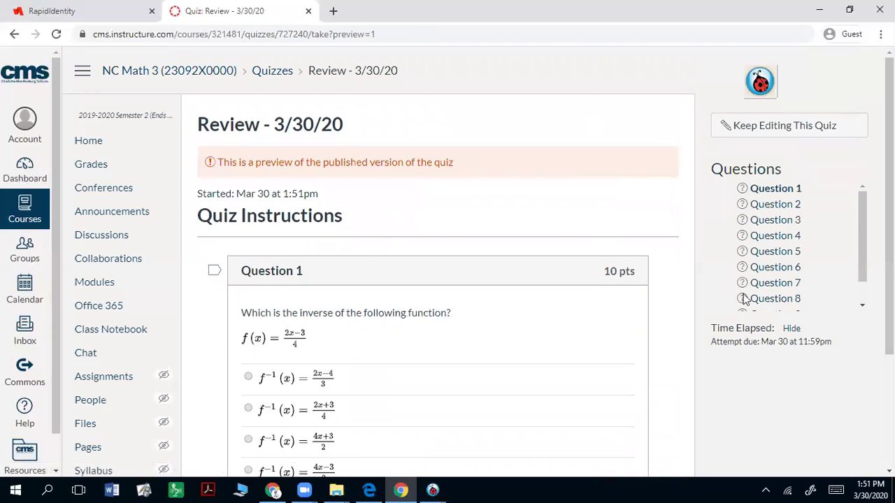
scroll(769, 300, down, 1)
scroll(628, 318, down, 2)
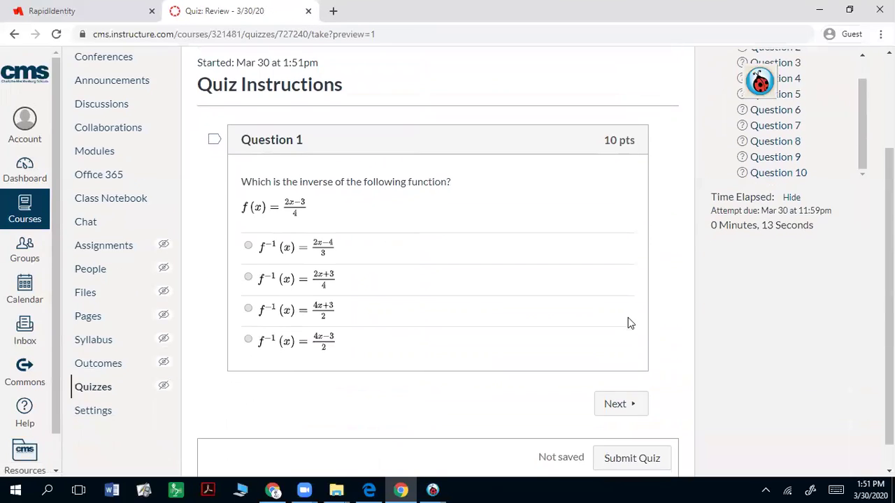
Preview Question 5 and Question 9 of the Review - 3/30/20 quiz, including the polynomial graph in Question 9
scroll(632, 311, up, 1)
scroll(763, 195, up, 1)
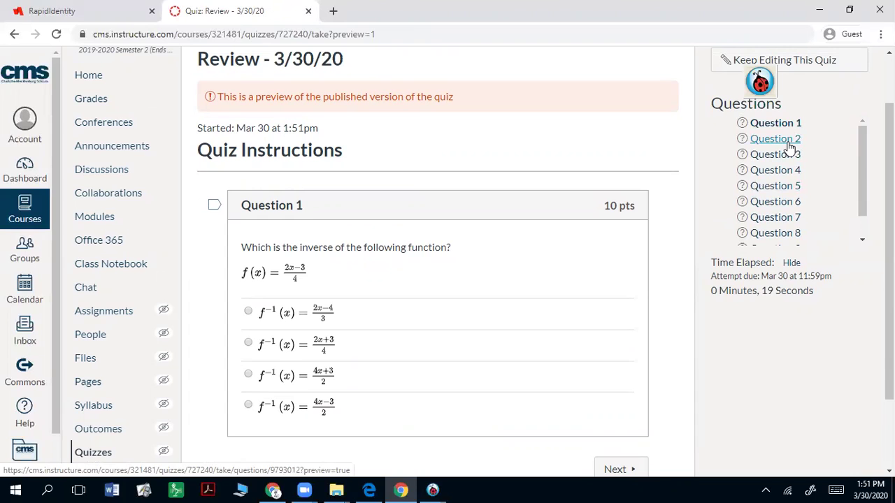
scroll(786, 203, down, 1)
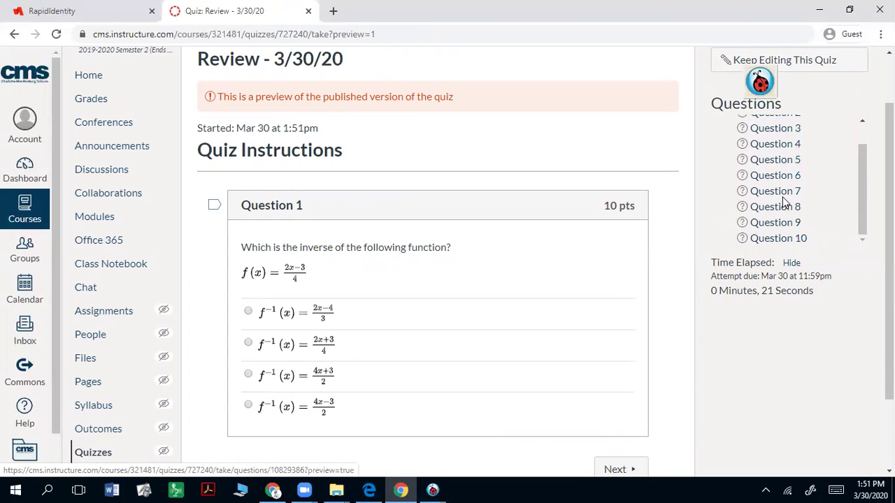
click(773, 162)
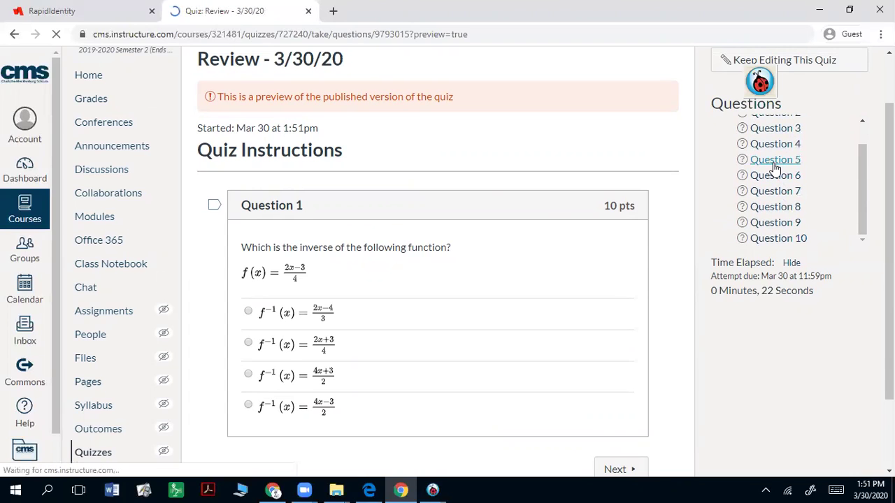
scroll(762, 230, down, 1)
click(776, 289)
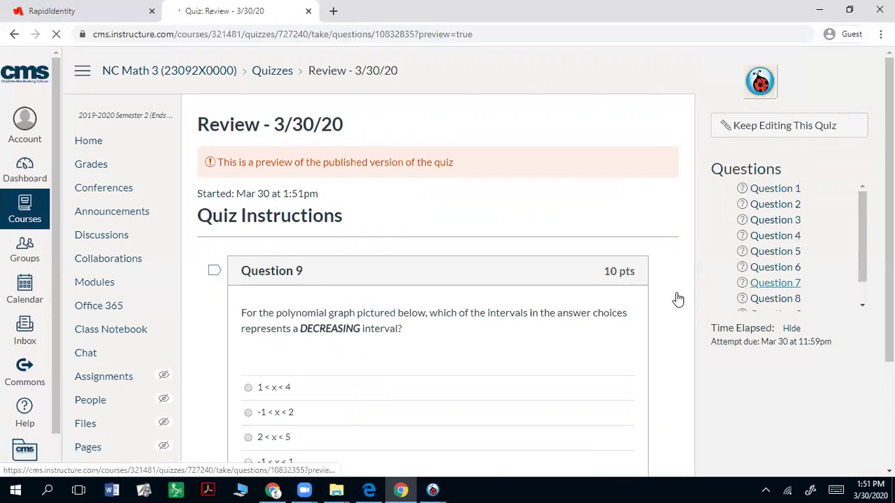
scroll(676, 298, down, 2)
scroll(676, 292, up, 1)
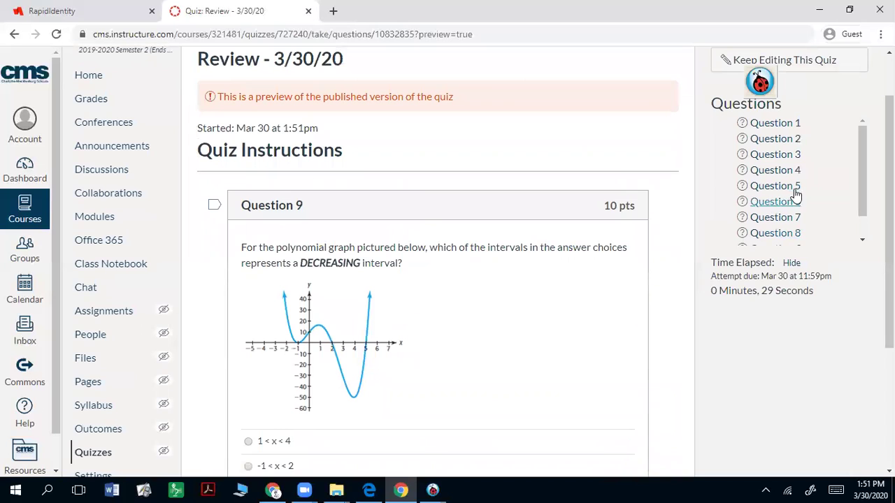
Preview Question 10 and Question 3 of the quiz to examine their fill-in answer format
scroll(790, 202, down, 1)
click(774, 241)
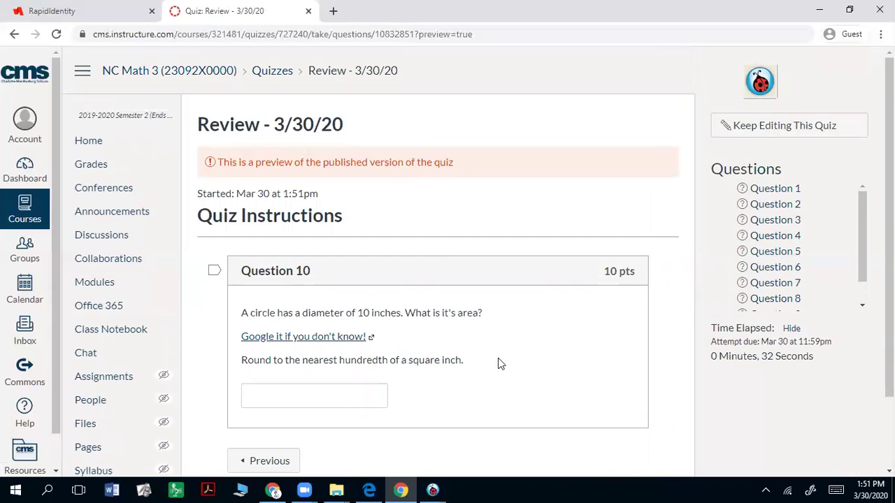
scroll(499, 363, down, 1)
scroll(499, 364, up, 1)
click(796, 221)
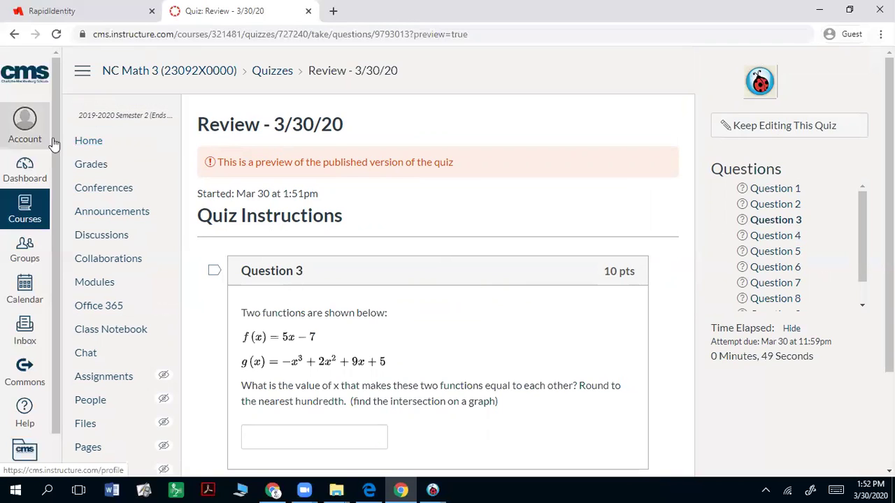
Leave the quiz preview and the quiz's details page, returning to the NC Math 3 course home page
click(14, 34)
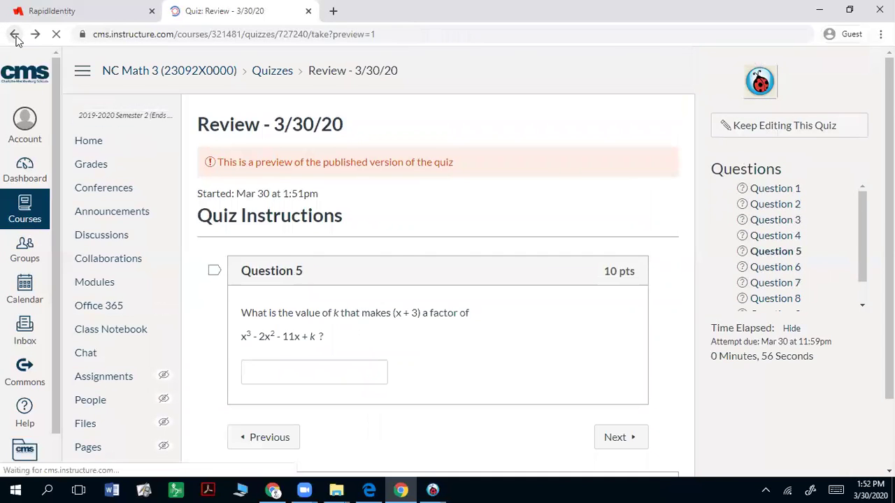
click(16, 37)
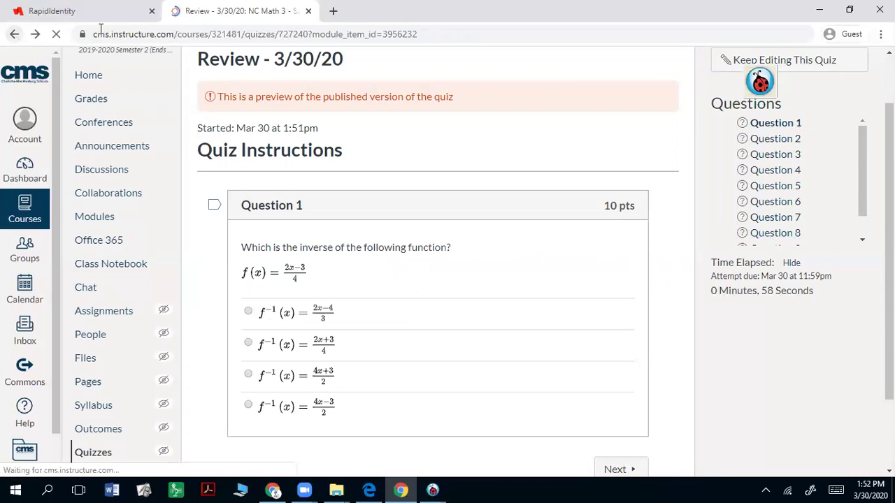
click(14, 36)
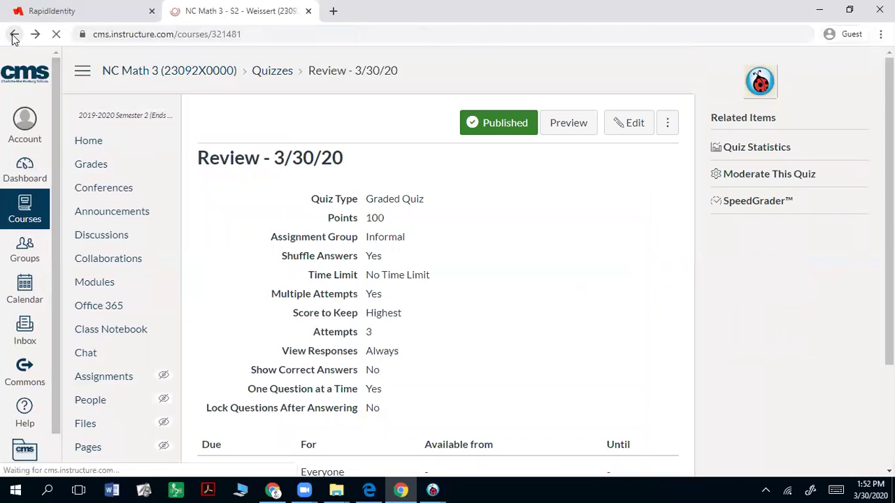
Look through the course modules from Unit 4 - Rational Functions to Unit 8 - Trigonometry and Unit Circle
scroll(625, 102, down, 20)
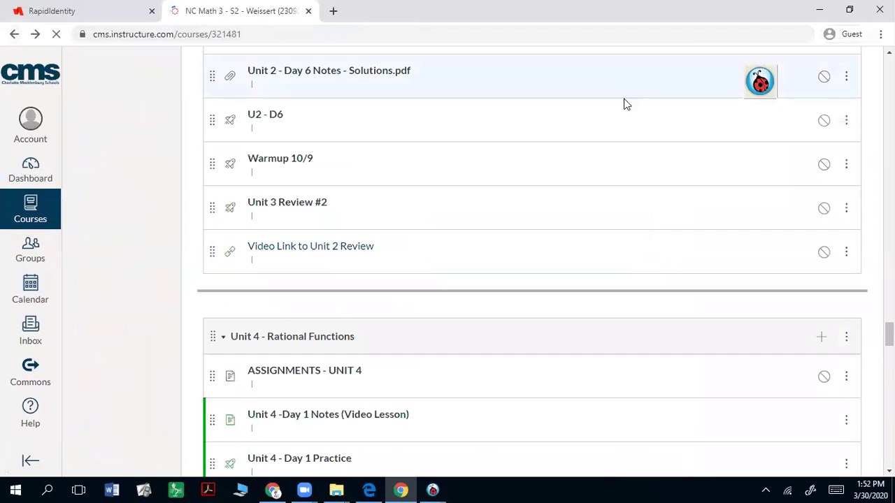
scroll(598, 200, down, 20)
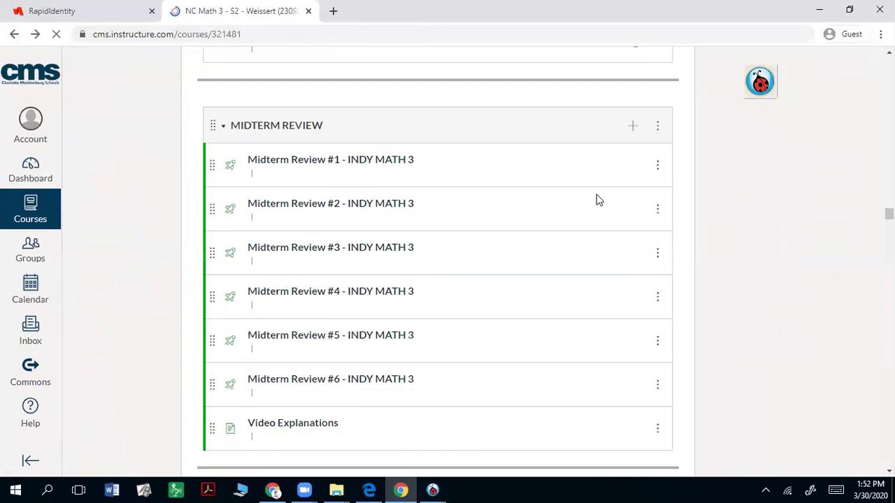
scroll(598, 200, down, 15)
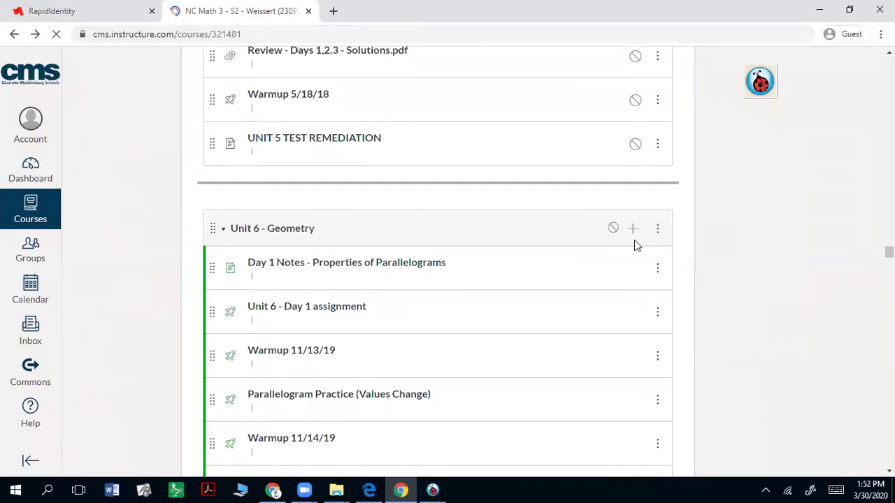
scroll(697, 251, down, 20)
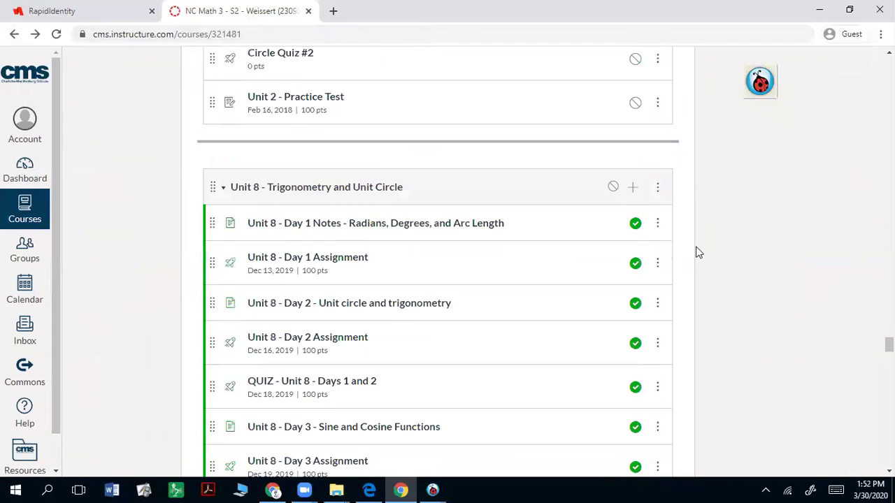
scroll(697, 251, up, 13)
scroll(697, 252, up, 5)
scroll(697, 252, down, 18)
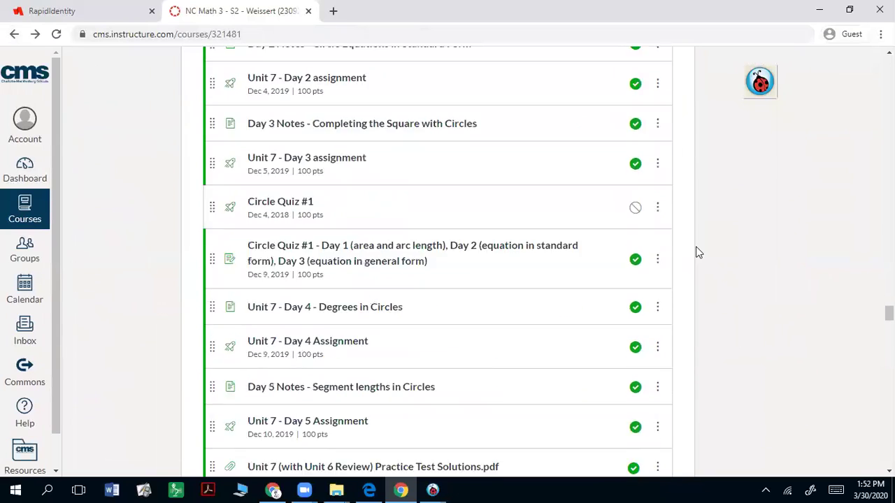
scroll(697, 252, down, 15)
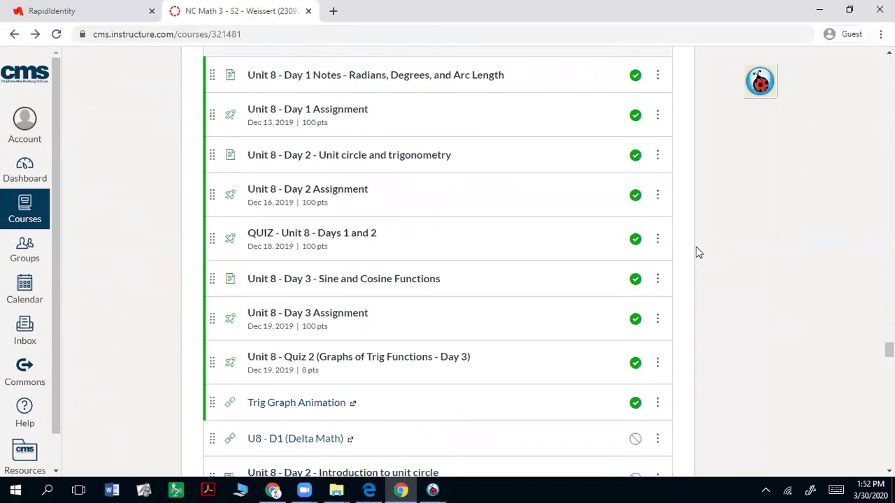
Look through the DAILY 5 - REVIEW PROBLEMS, FINAL EXAM REVIEW and MIDTERM PREP modules to the list's end, and return to CLASS INFORMATION
scroll(696, 252, down, 3)
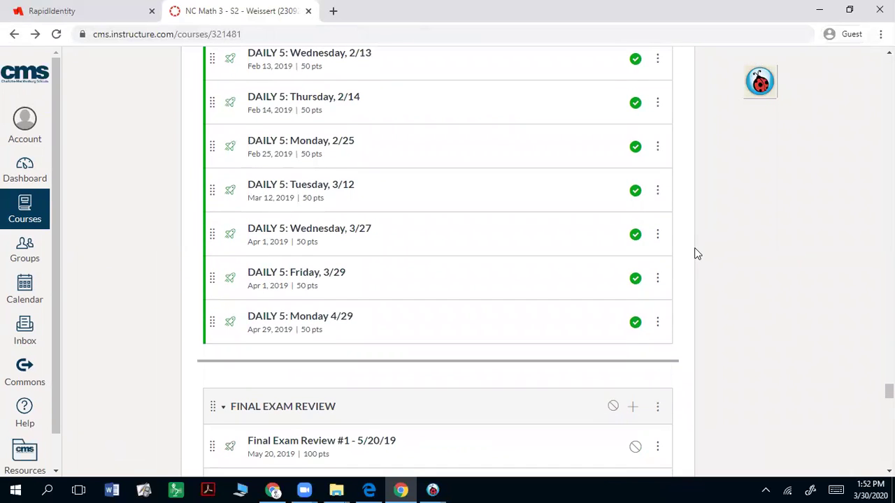
scroll(697, 254, up, 2)
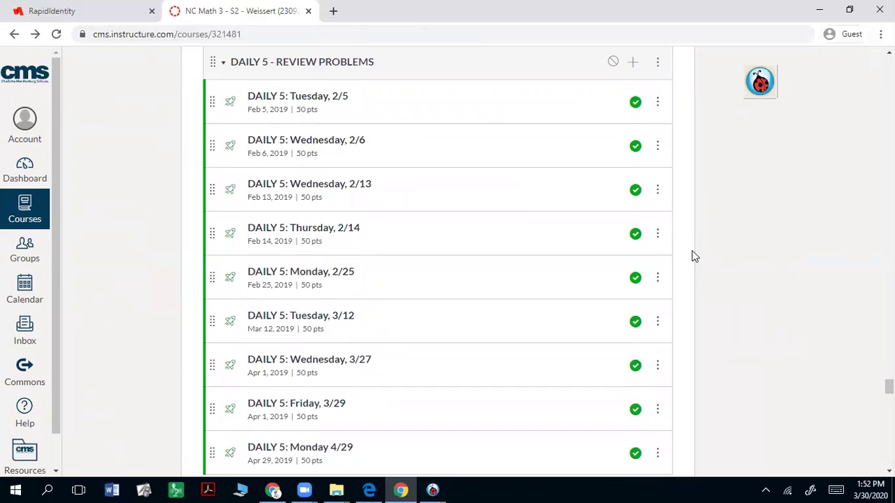
scroll(694, 256, down, 6)
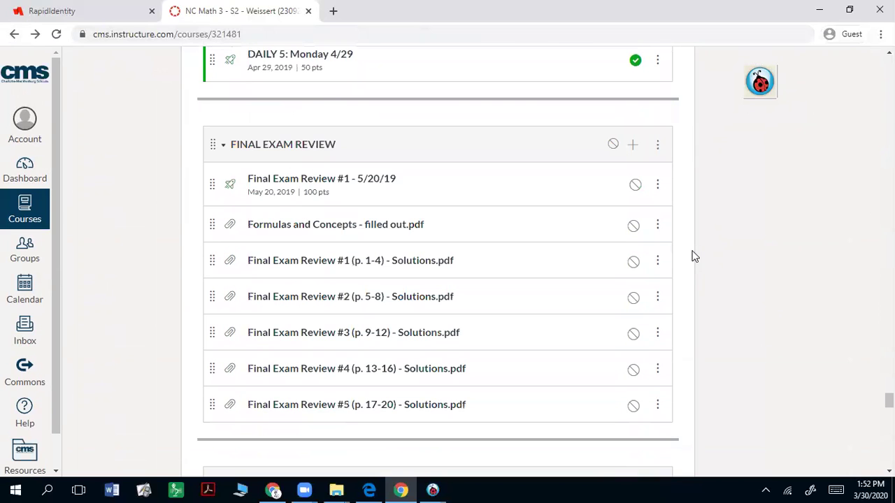
scroll(695, 257, down, 2)
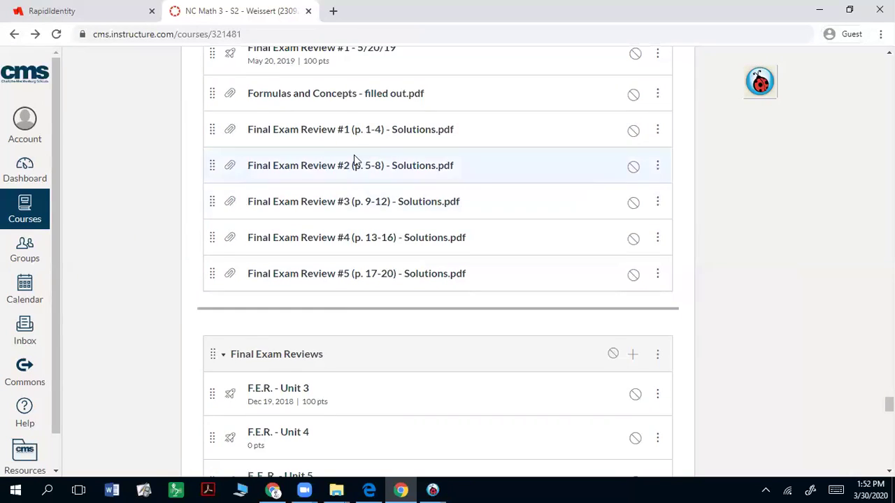
scroll(356, 161, down, 7)
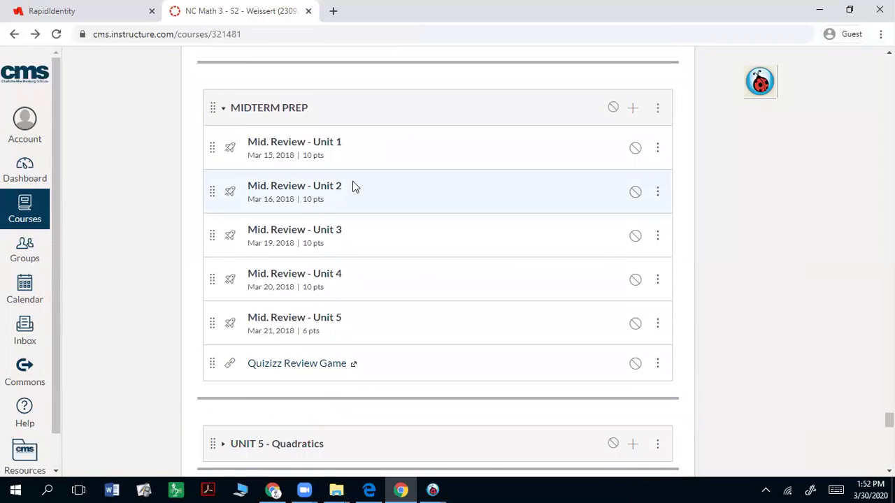
scroll(355, 187, down, 17)
scroll(354, 186, up, 11)
scroll(354, 187, down, 11)
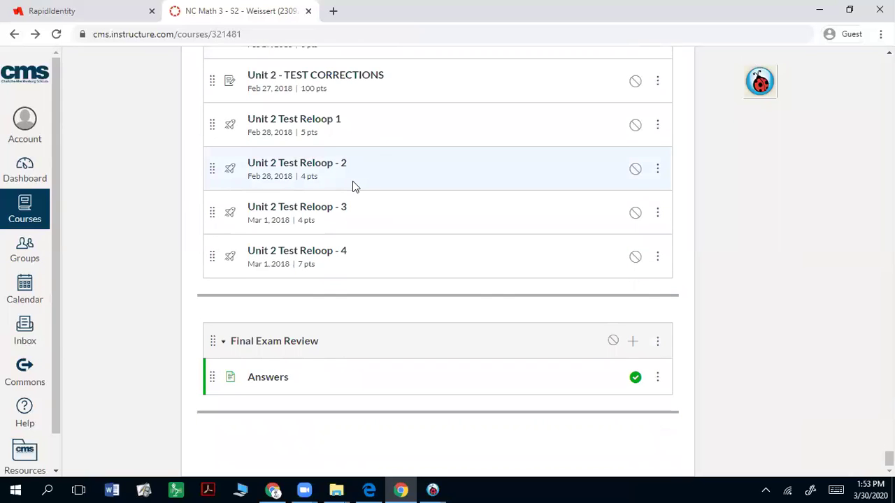
scroll(354, 187, up, 15)
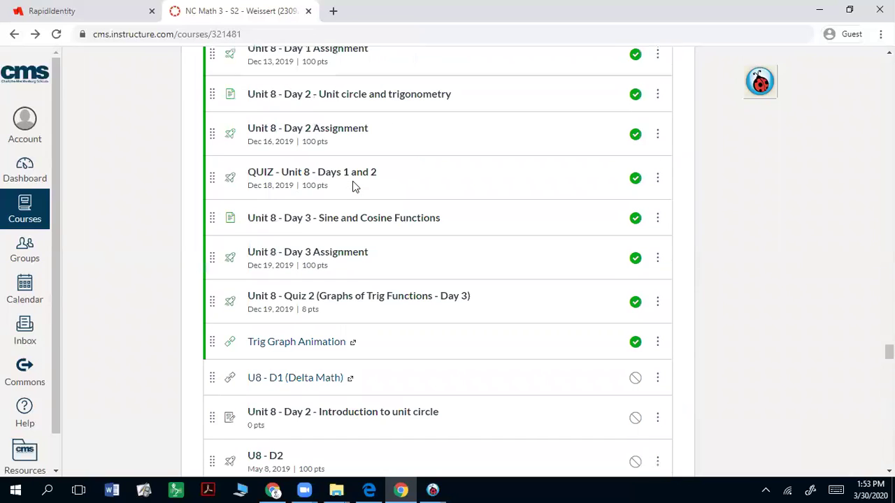
scroll(353, 186, up, 12)
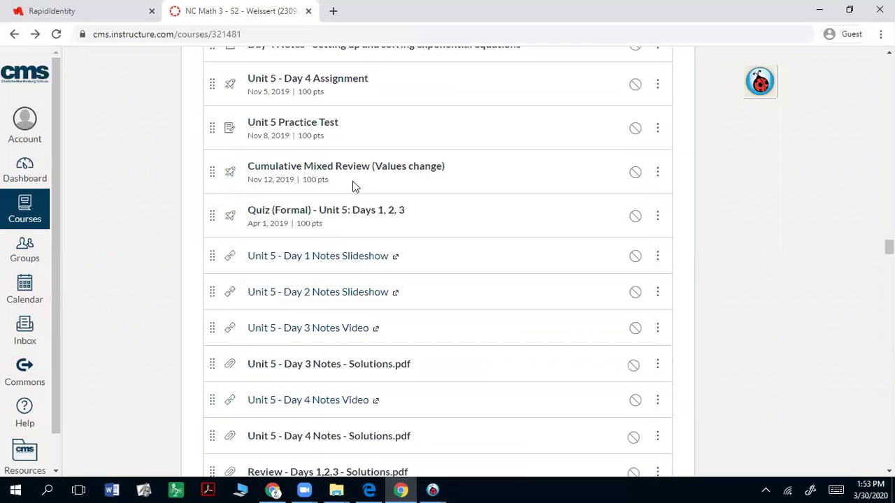
scroll(353, 187, up, 15)
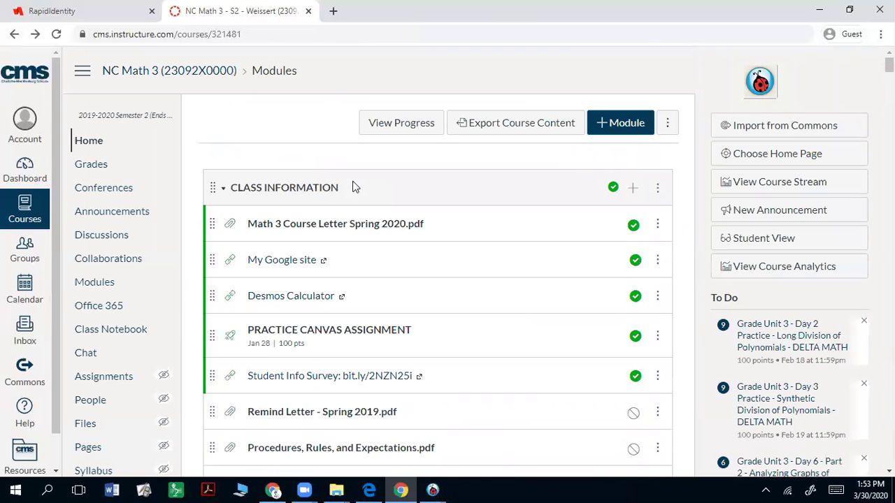